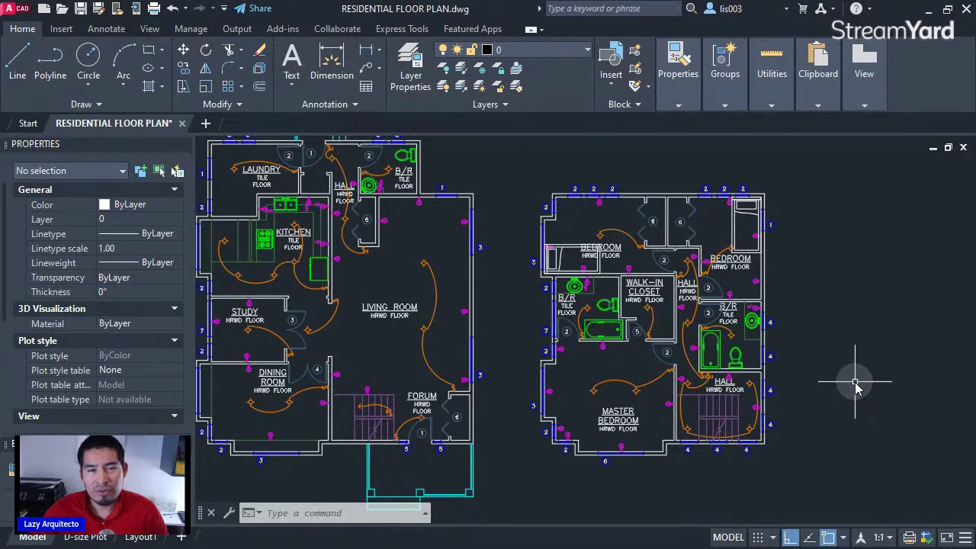
{"action": "key", "text": "ctrl+p"}
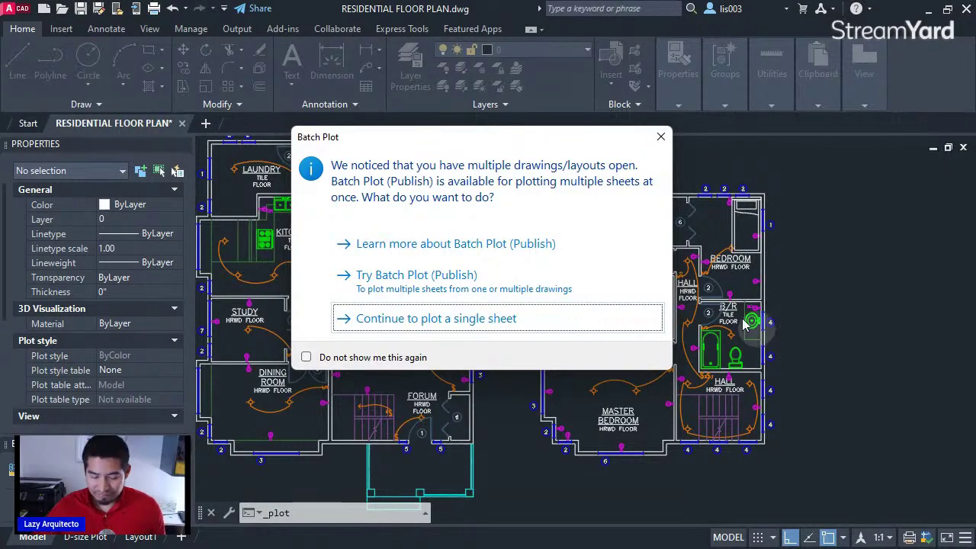
{"action": "left_click", "coordinate": [660, 136]}
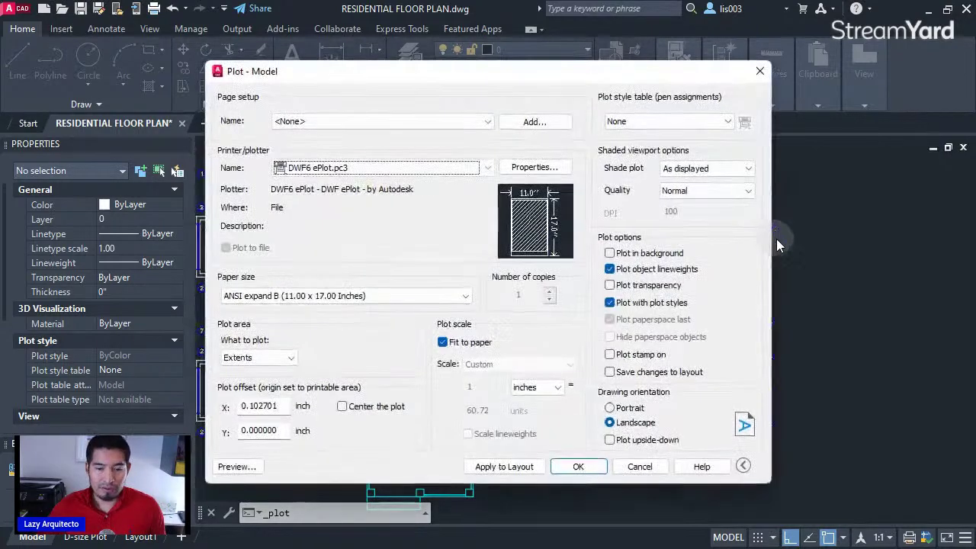
{"action": "left_click", "coordinate": [758, 71]}
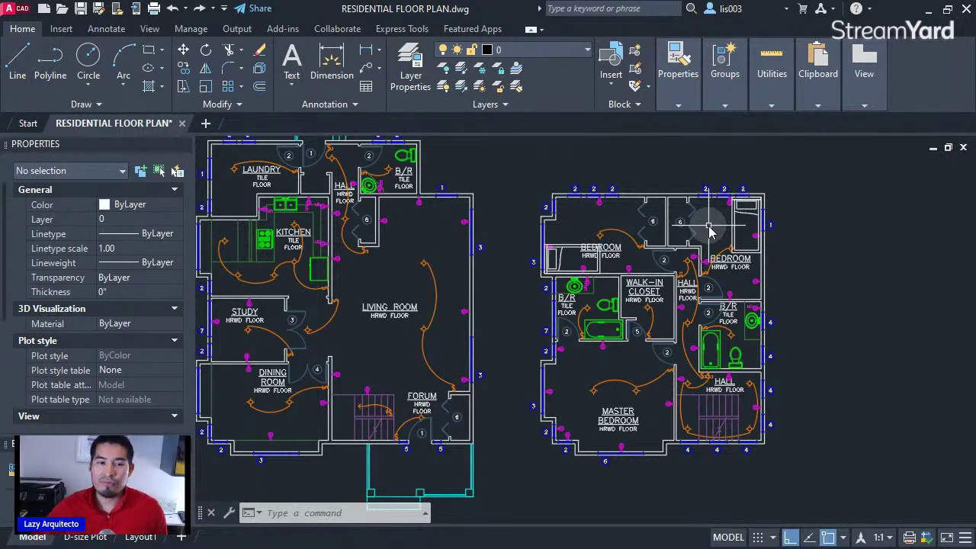
{"action": "mouse_move", "coordinate": [583, 246]}
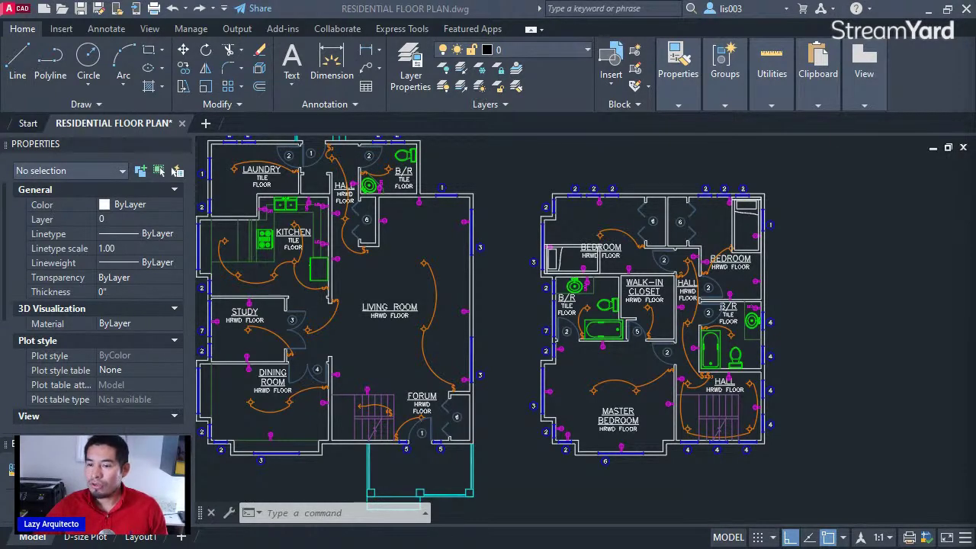
{"action": "left_click", "coordinate": [850, 286]}
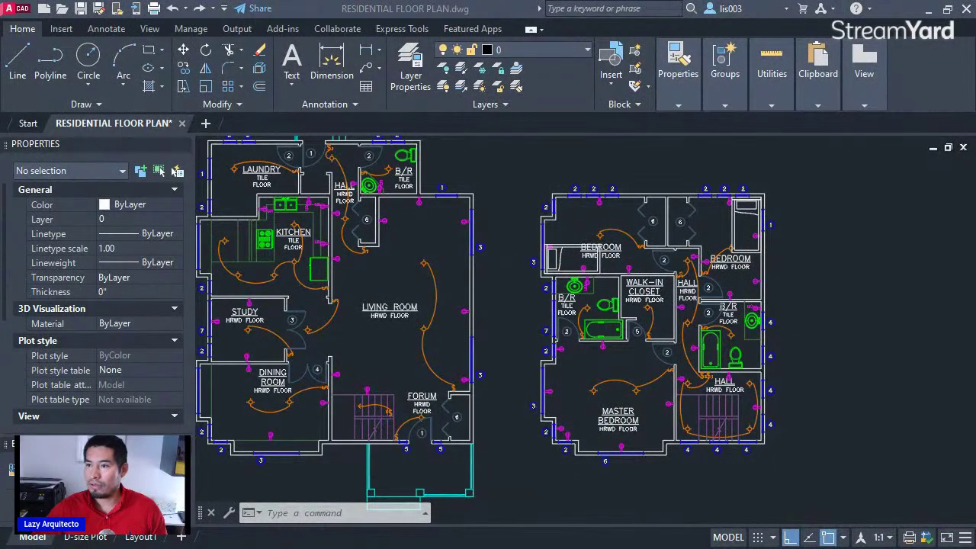
- Switch to the browser and examine the YouTube video page about inserting blocks in AutoCAD, including its viewer comments
{"action": "left_click_drag", "start_coordinate": [975, 427], "coordinate": [280, 0]}
{"action": "scroll", "coordinate": [366, 334], "scroll_direction": "up", "scroll_amount": 10}
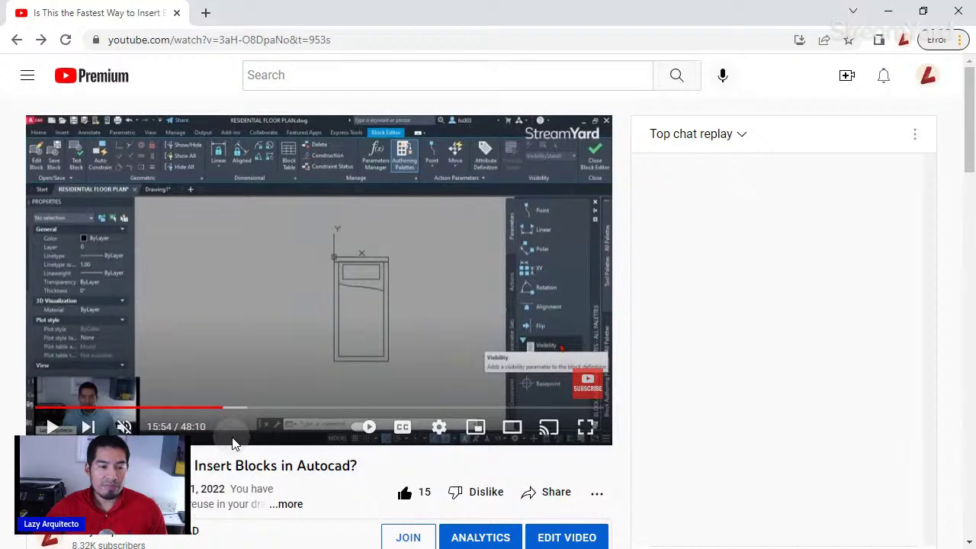
{"action": "scroll", "coordinate": [233, 442], "scroll_direction": "down", "scroll_amount": 2}
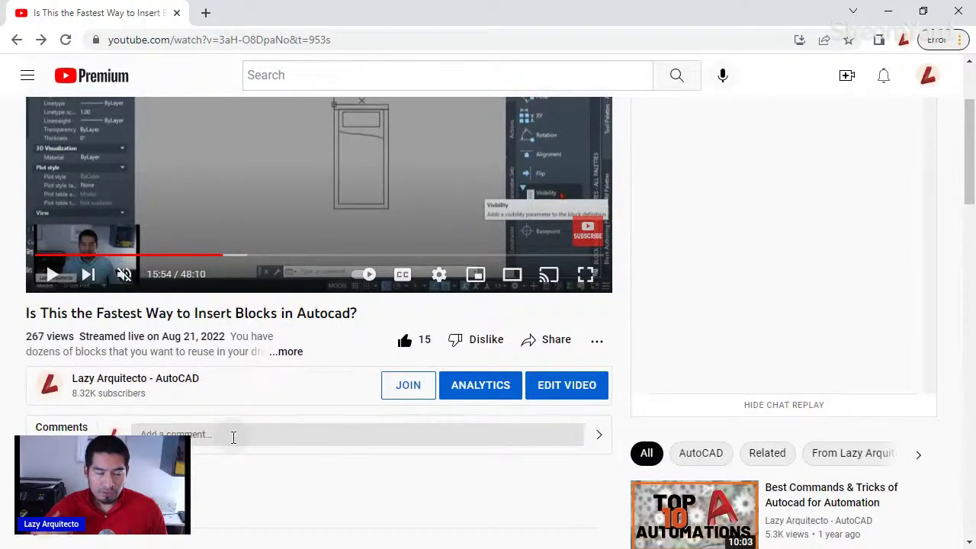
{"action": "scroll", "coordinate": [233, 436], "scroll_direction": "up", "scroll_amount": 2}
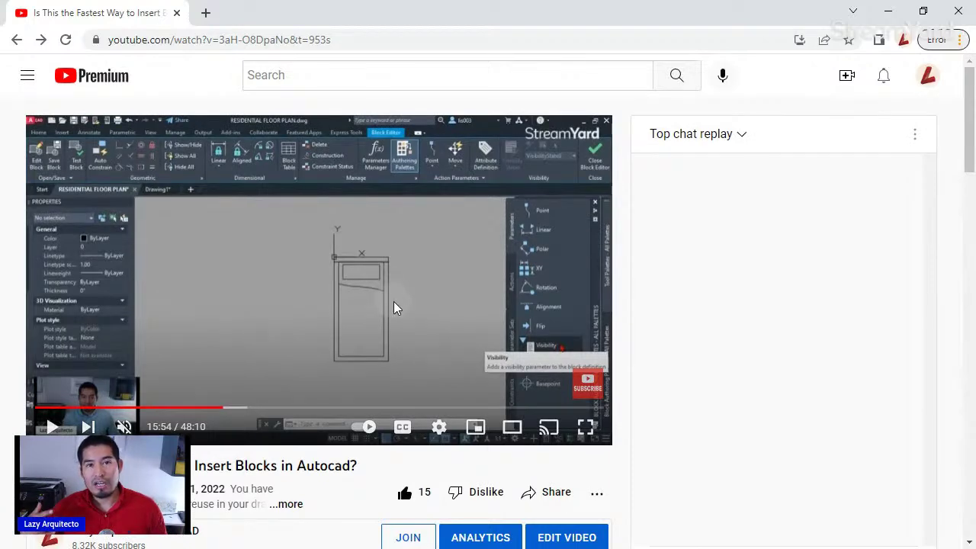
{"action": "scroll", "coordinate": [394, 301], "scroll_direction": "down", "scroll_amount": 3}
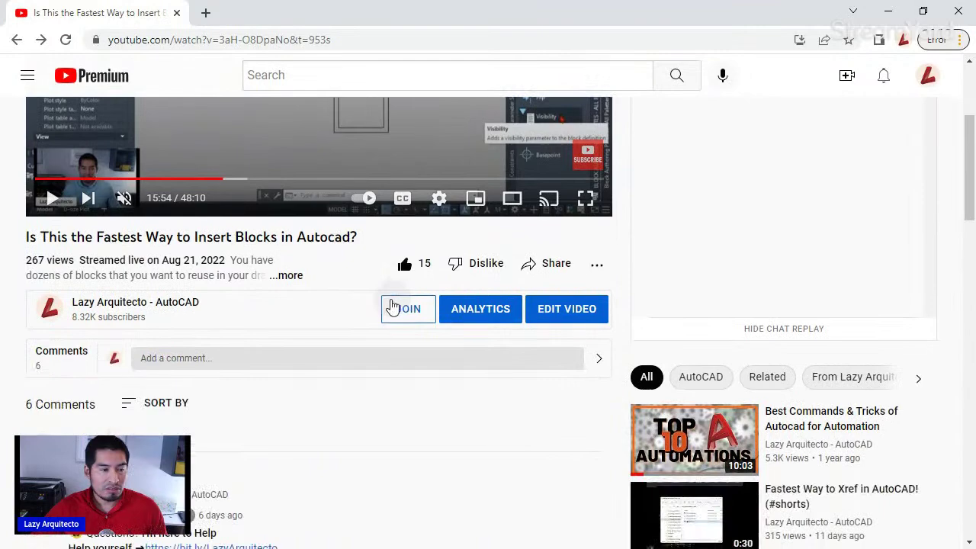
{"action": "scroll", "coordinate": [334, 319], "scroll_direction": "down", "scroll_amount": 4}
{"action": "scroll", "coordinate": [334, 319], "scroll_direction": "down", "scroll_amount": 1}
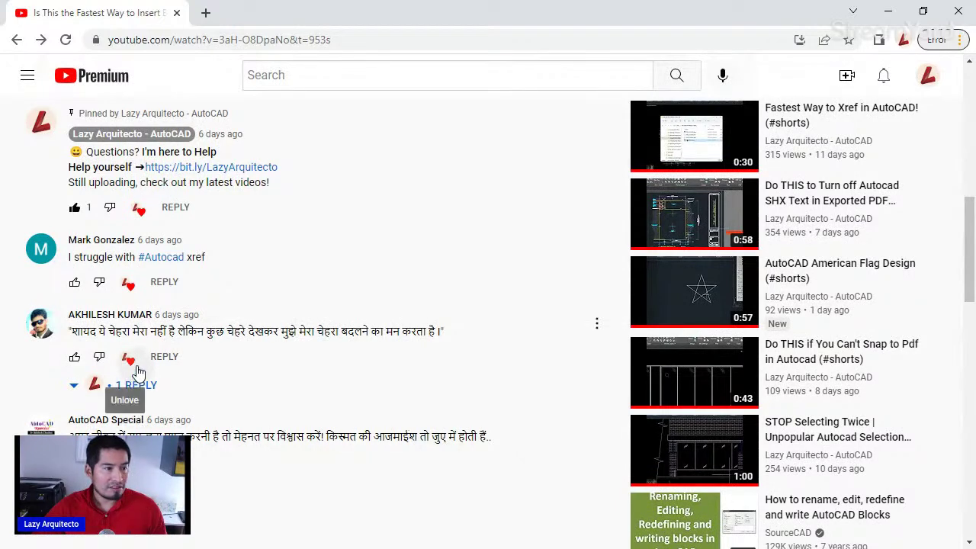
{"action": "scroll", "coordinate": [141, 377], "scroll_direction": "down", "scroll_amount": 2}
{"action": "scroll", "coordinate": [144, 374], "scroll_direction": "up", "scroll_amount": 3}
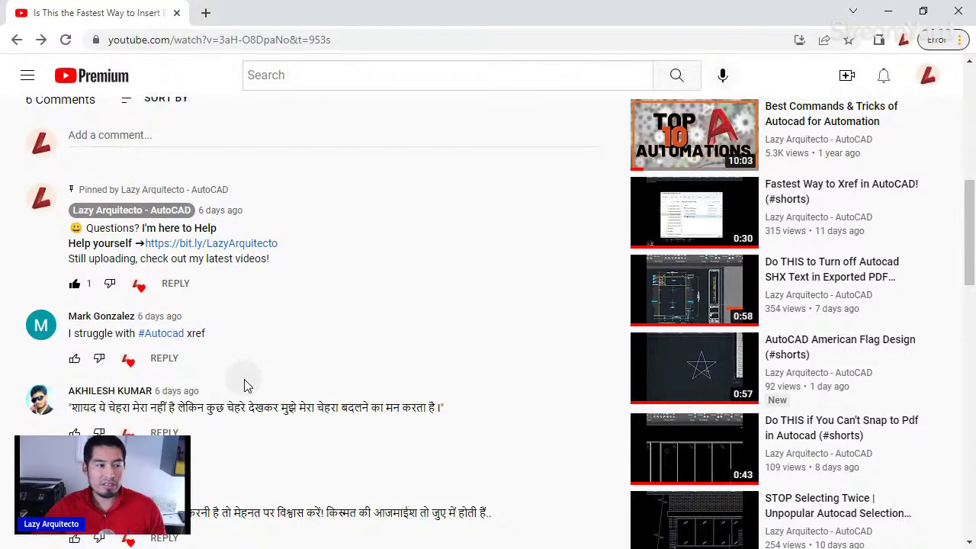
{"action": "scroll", "coordinate": [244, 379], "scroll_direction": "up", "scroll_amount": 2}
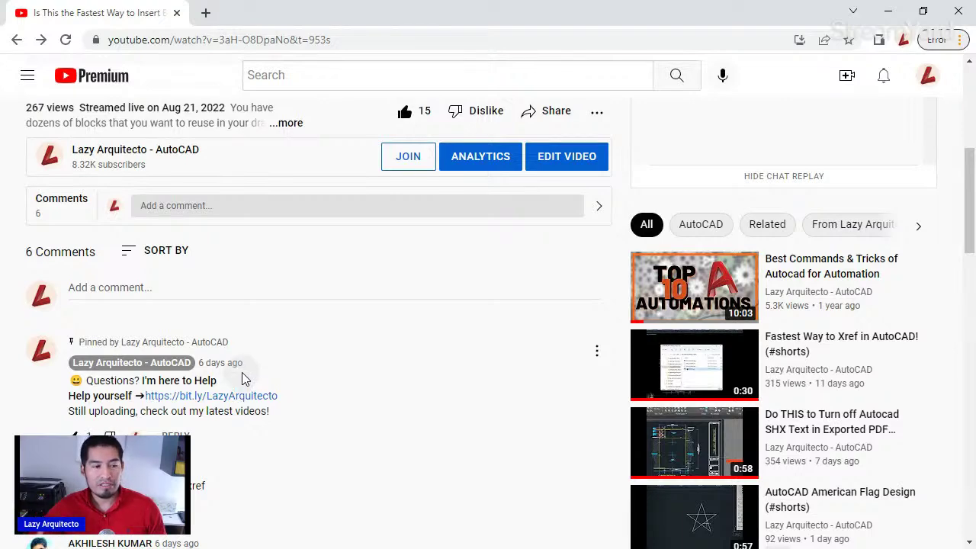
{"action": "scroll", "coordinate": [244, 377], "scroll_direction": "up", "scroll_amount": 4}
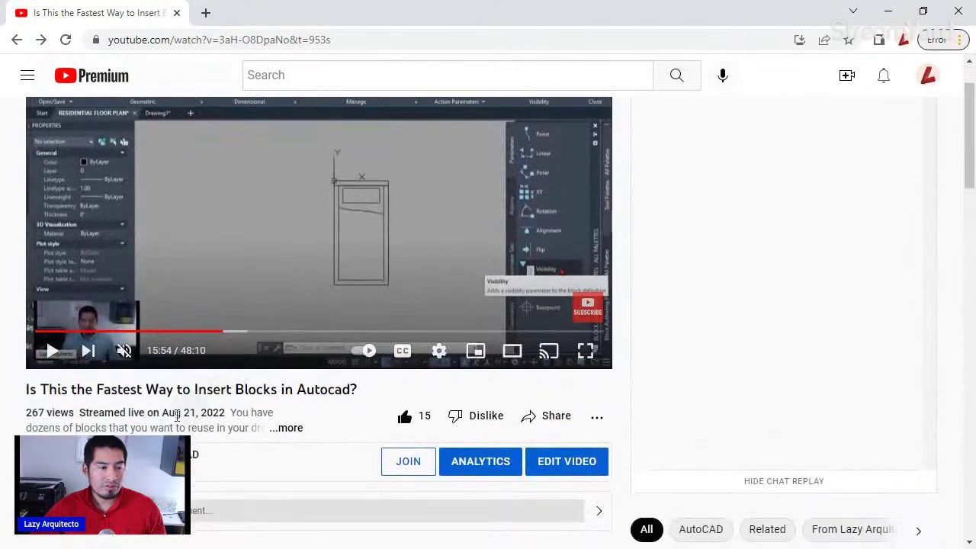
- Open the video's channel, examine its About description and contact links, and return to the channel's home page
{"action": "left_click", "coordinate": [189, 454]}
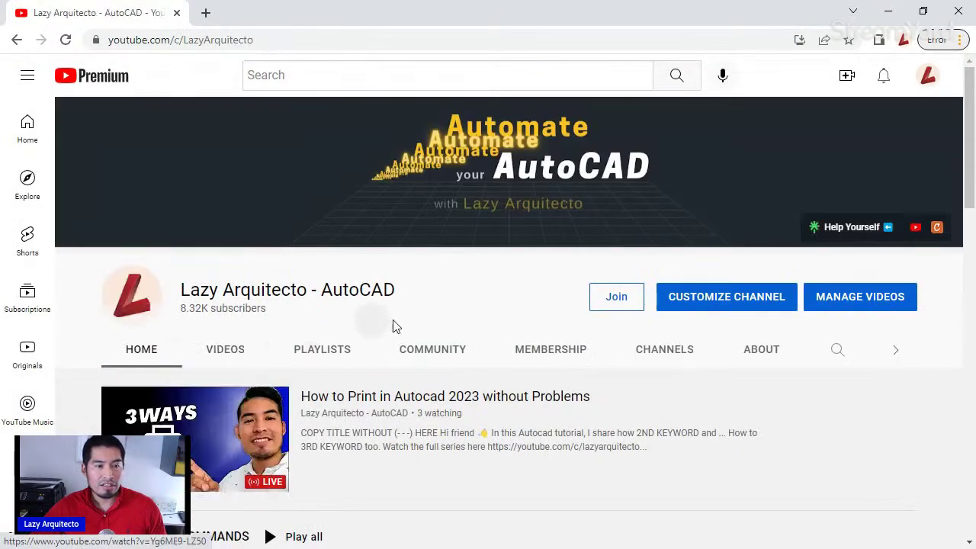
{"action": "left_click", "coordinate": [760, 351]}
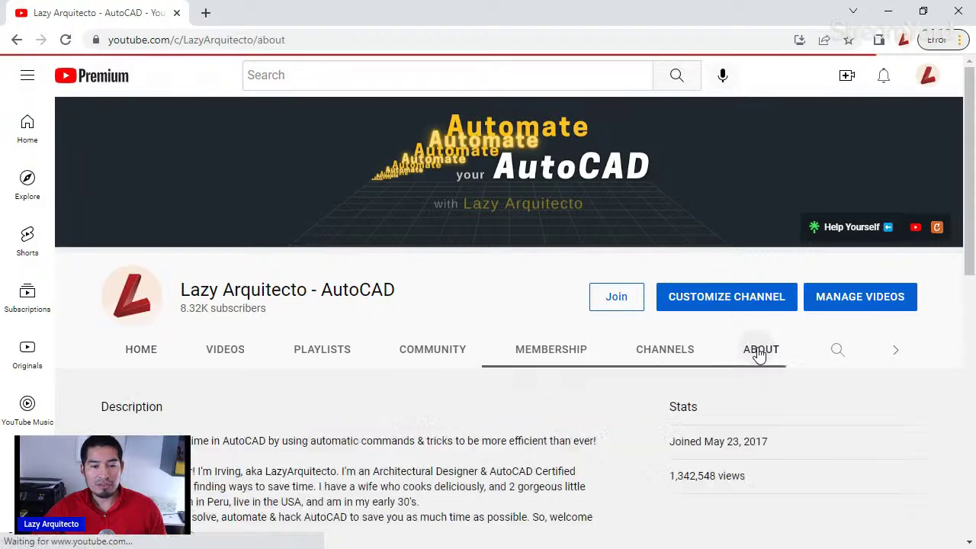
{"action": "scroll", "coordinate": [342, 266], "scroll_direction": "down", "scroll_amount": 4}
{"action": "scroll", "coordinate": [349, 280], "scroll_direction": "down", "scroll_amount": 4}
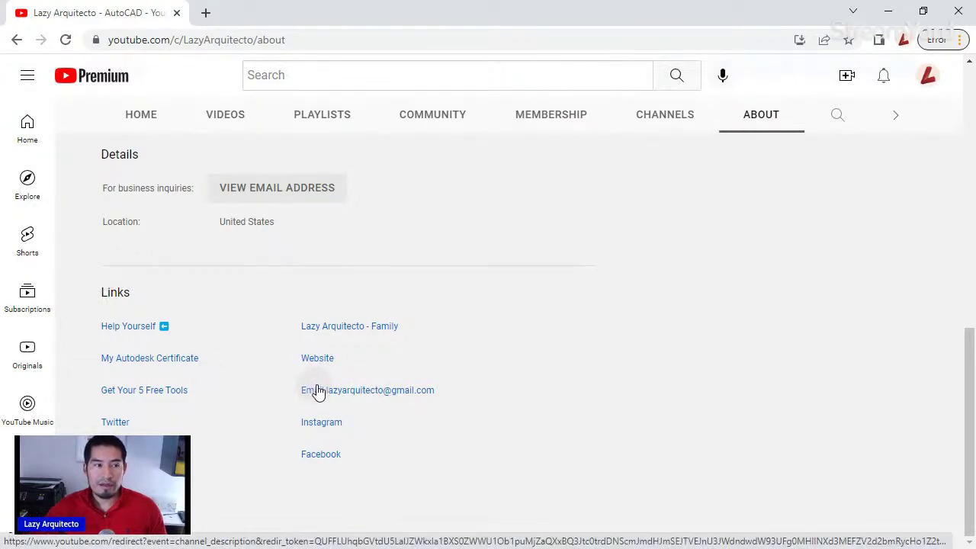
{"action": "scroll", "coordinate": [319, 390], "scroll_direction": "up", "scroll_amount": 2}
{"action": "scroll", "coordinate": [319, 390], "scroll_direction": "up", "scroll_amount": 4}
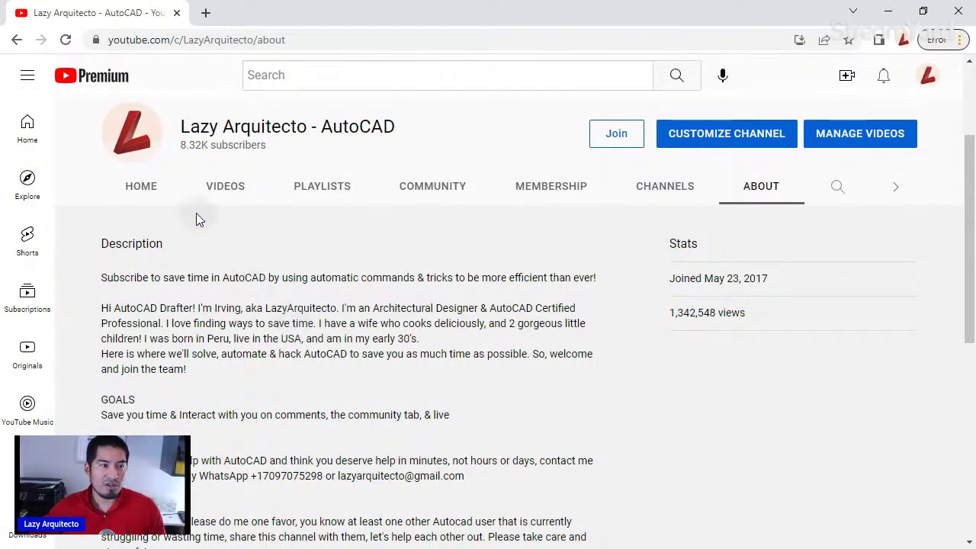
{"action": "left_click", "coordinate": [165, 199]}
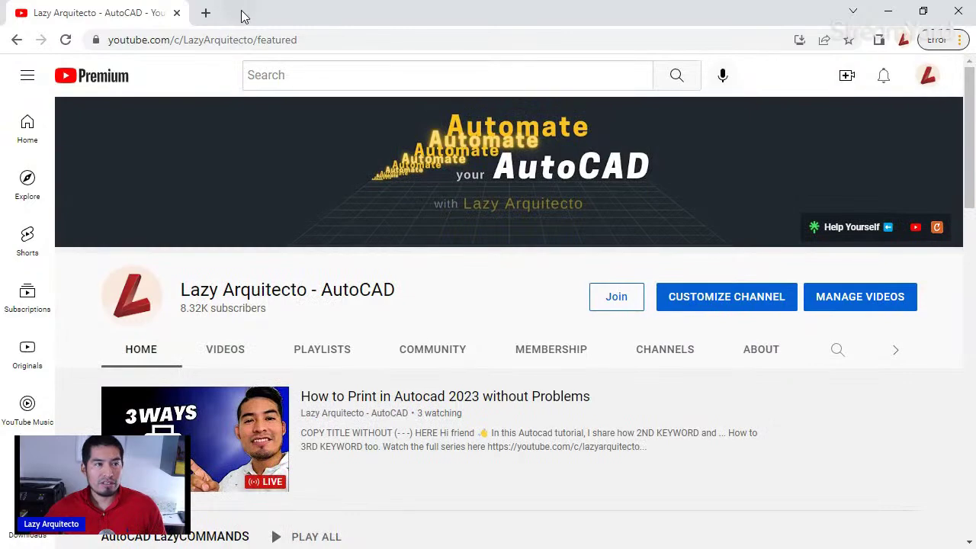
- Switch back to AutoCAD and start plotting the floor plan as a single sheet, suppressing the Batch Plot prompt for future plots
{"action": "left_click_drag", "start_coordinate": [241, 13], "coordinate": [975, 252]}
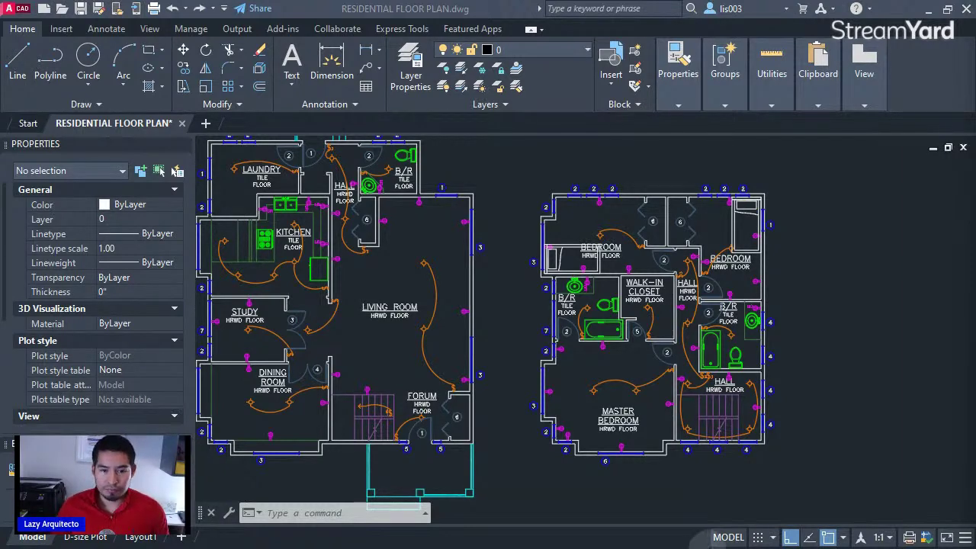
{"action": "left_click", "coordinate": [816, 455]}
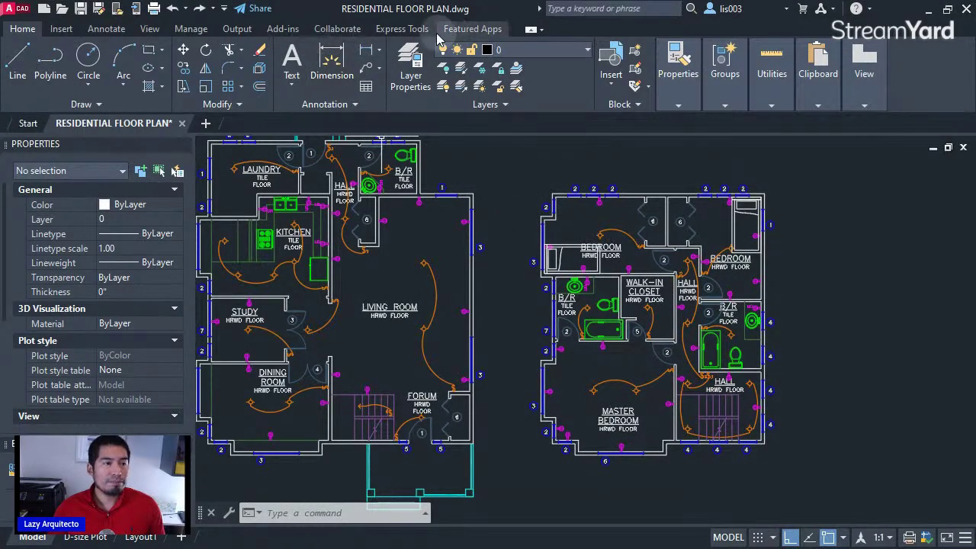
{"action": "left_click", "coordinate": [238, 31]}
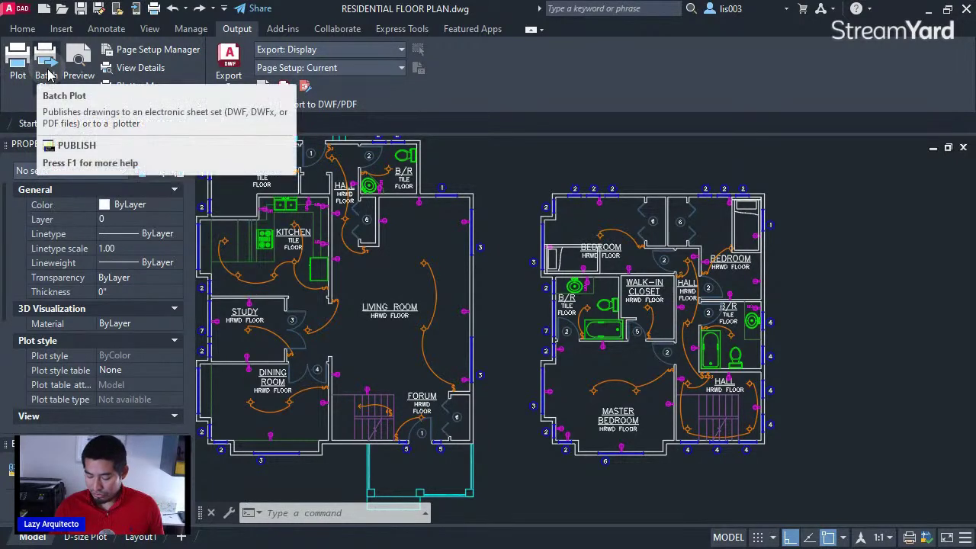
{"action": "key", "text": "ctrl+p"}
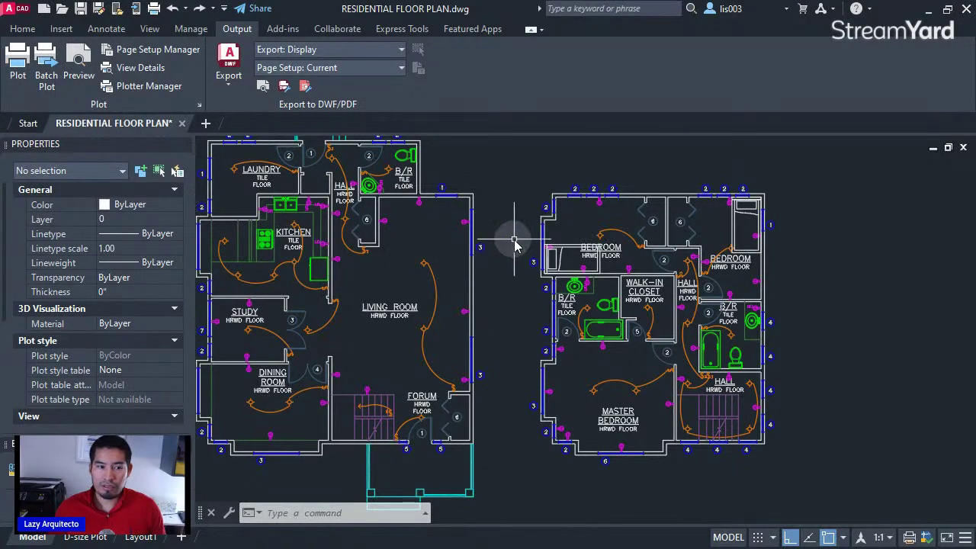
{"action": "key", "text": "ctrl+p"}
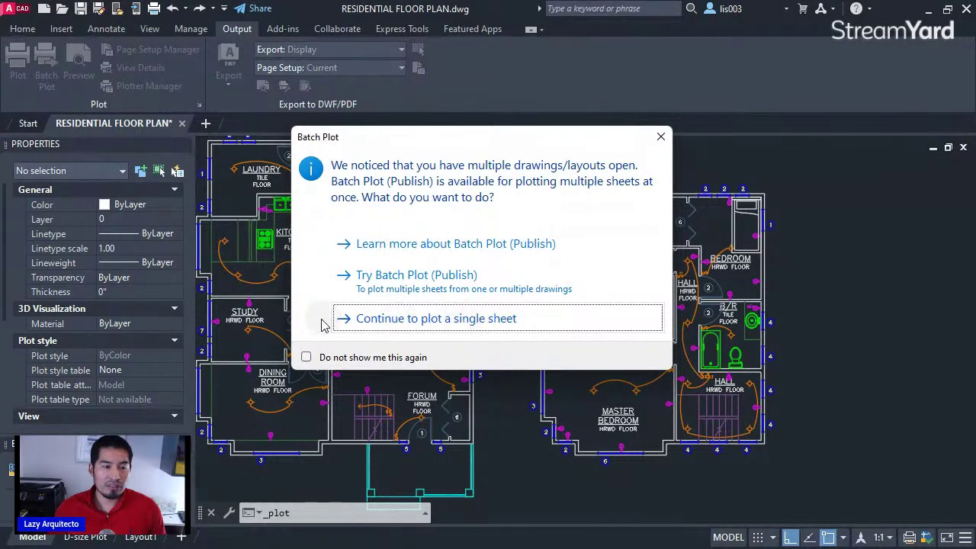
{"action": "left_click", "coordinate": [306, 357]}
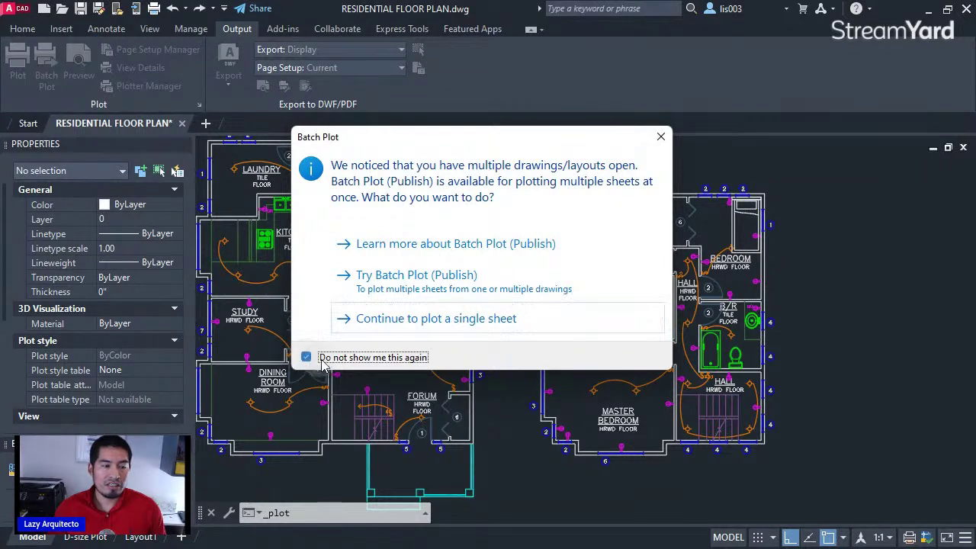
{"action": "left_click", "coordinate": [437, 319]}
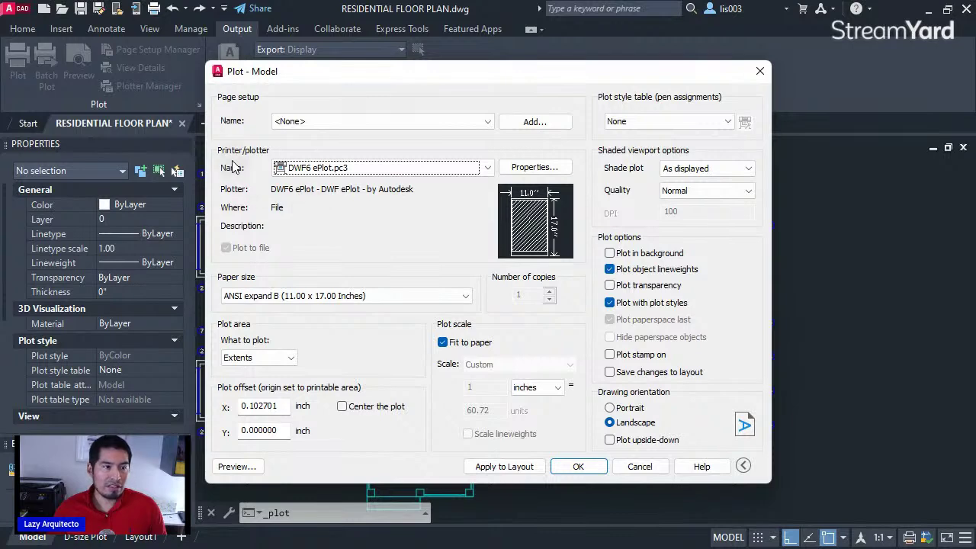
- Set the plotter to WF-3640 Series(Network) and the paper size to 11 x 17 in
{"action": "left_click", "coordinate": [385, 170]}
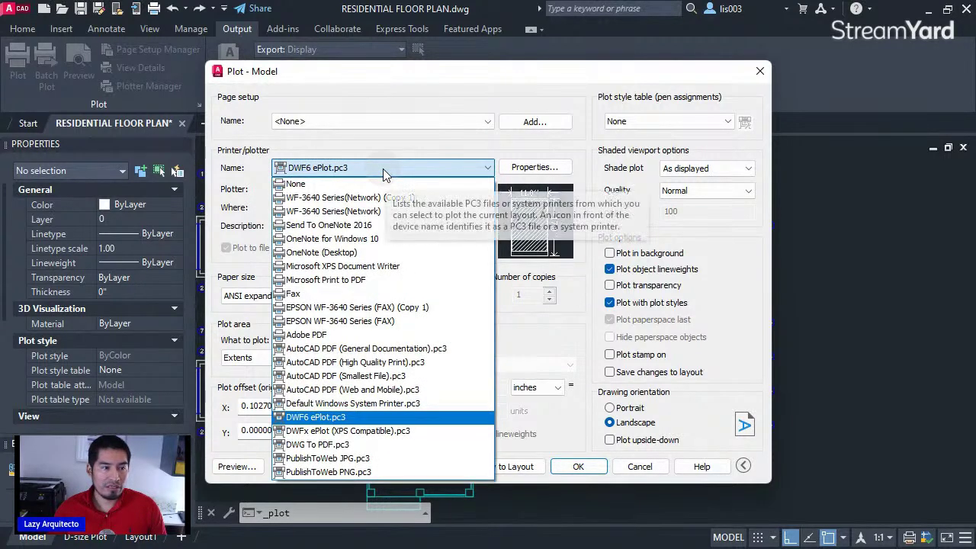
{"action": "left_click", "coordinate": [313, 213]}
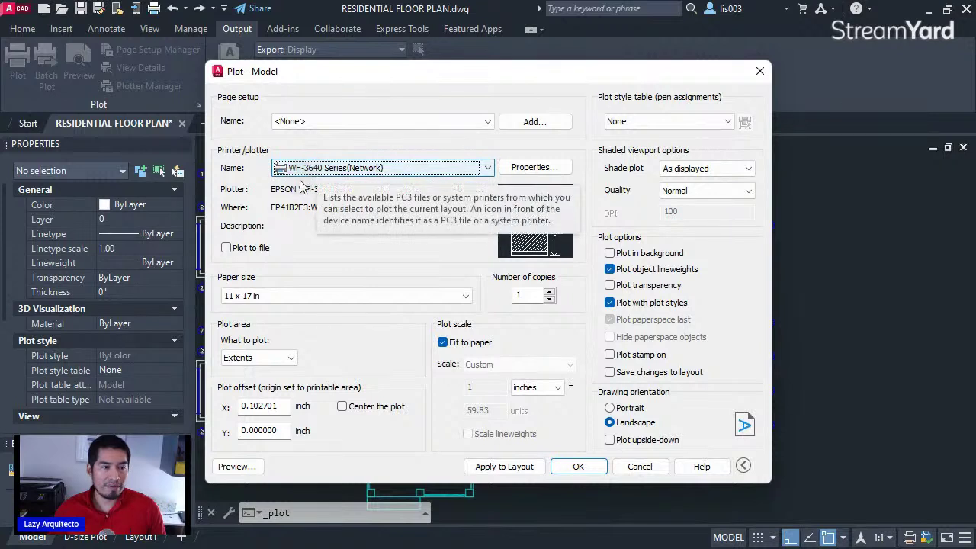
{"action": "left_click", "coordinate": [264, 304]}
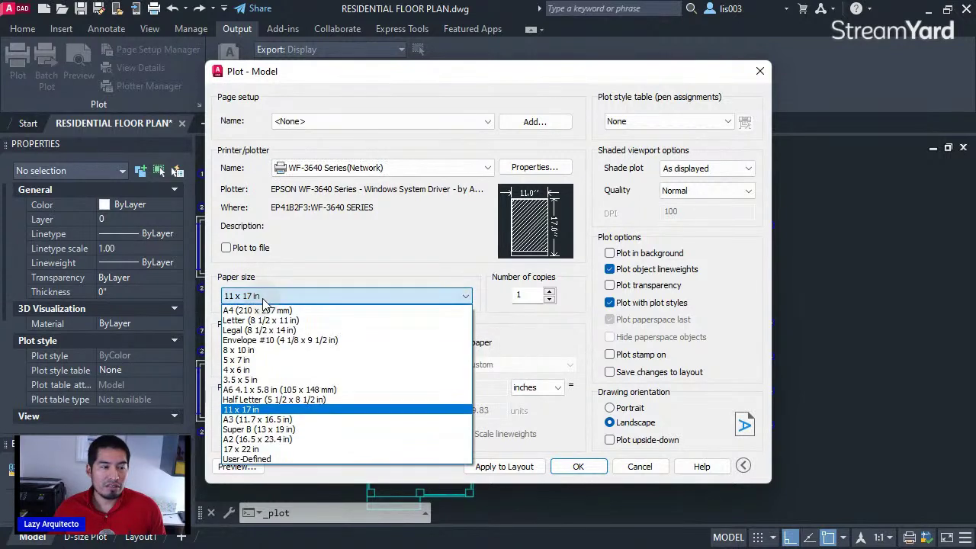
{"action": "left_click", "coordinate": [275, 411]}
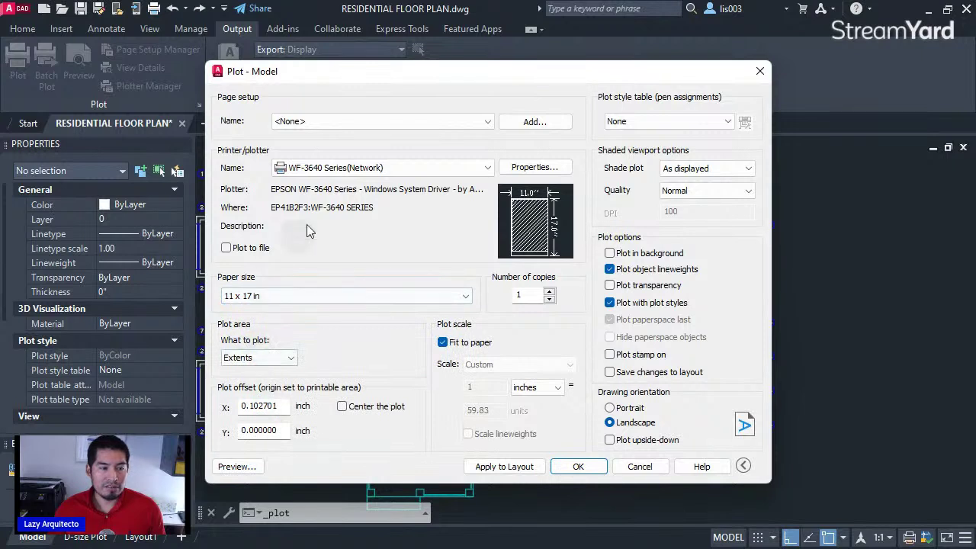
- Set the plot area to Window and center the plot on the paper
{"action": "left_click", "coordinate": [241, 362]}
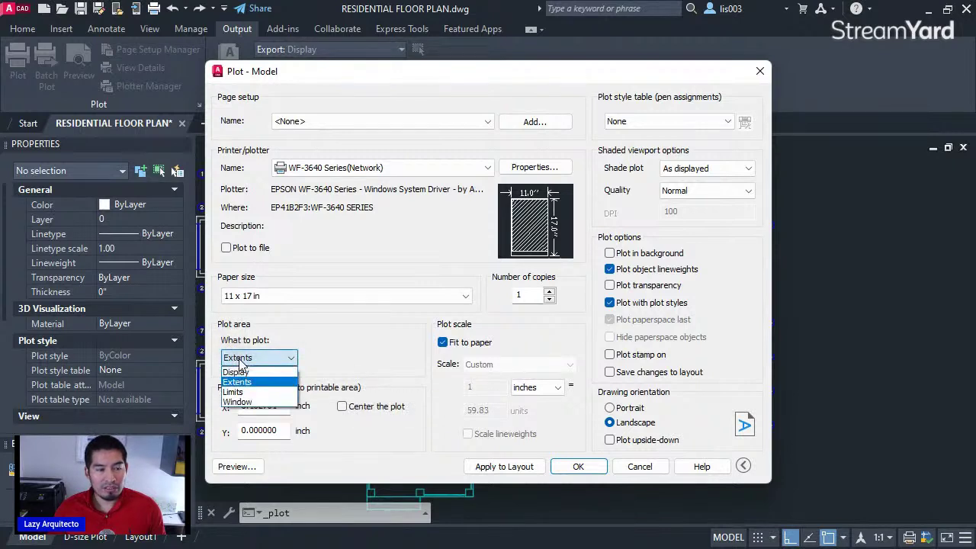
{"action": "left_click", "coordinate": [257, 401]}
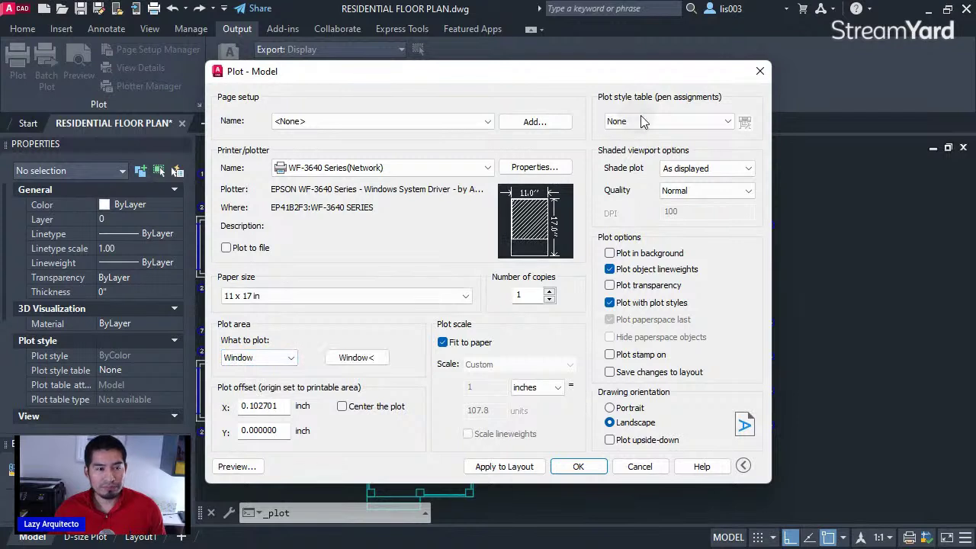
{"action": "left_click_drag", "start_coordinate": [650, 82], "coordinate": [440, 68]}
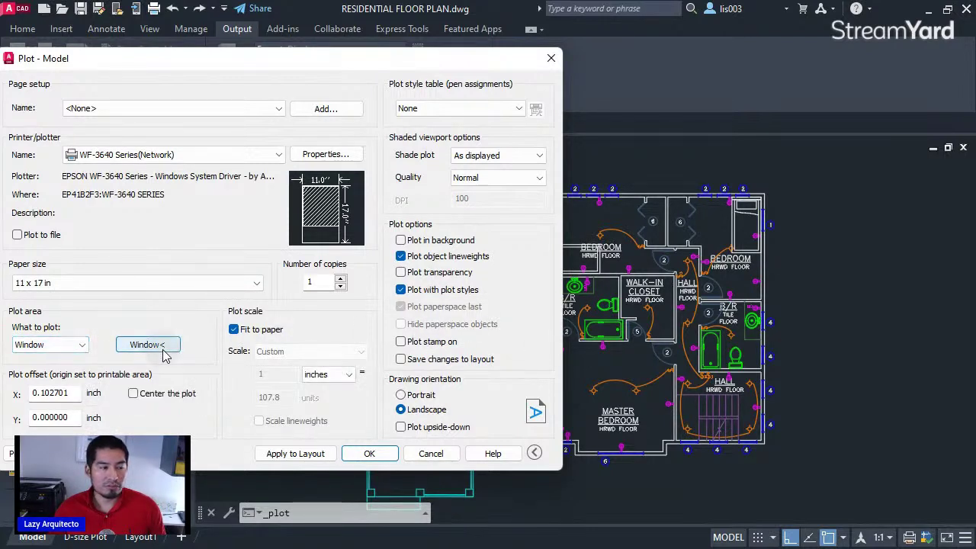
{"action": "left_click", "coordinate": [134, 394]}
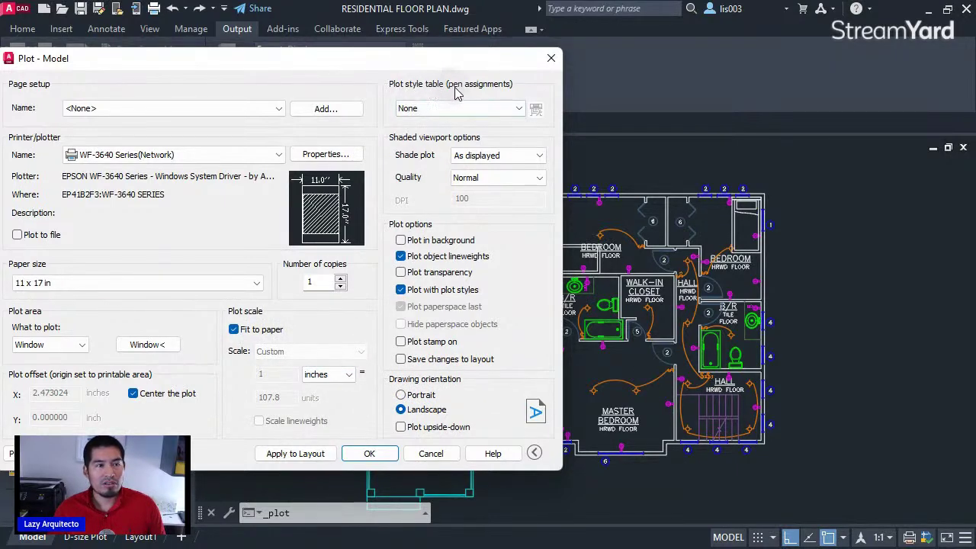
- Set the plot style table to monochrome.ctb without assigning it to all layouts, and preview the plot
{"action": "left_click", "coordinate": [463, 109]}
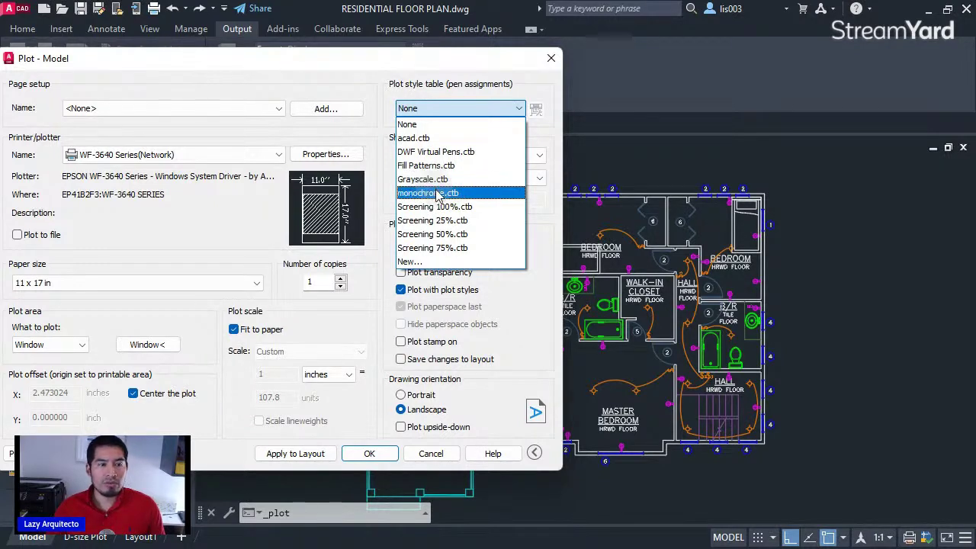
{"action": "left_click", "coordinate": [432, 195]}
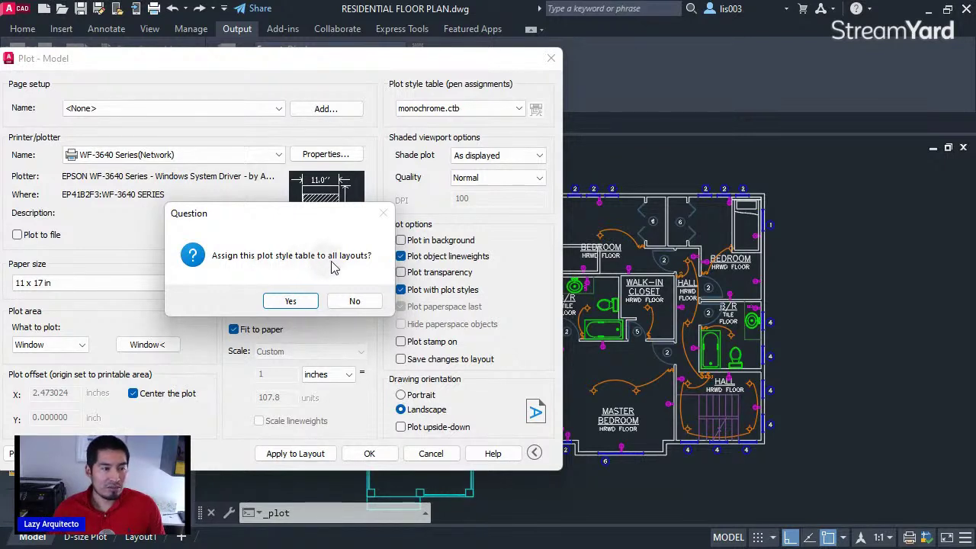
{"action": "left_click", "coordinate": [338, 305]}
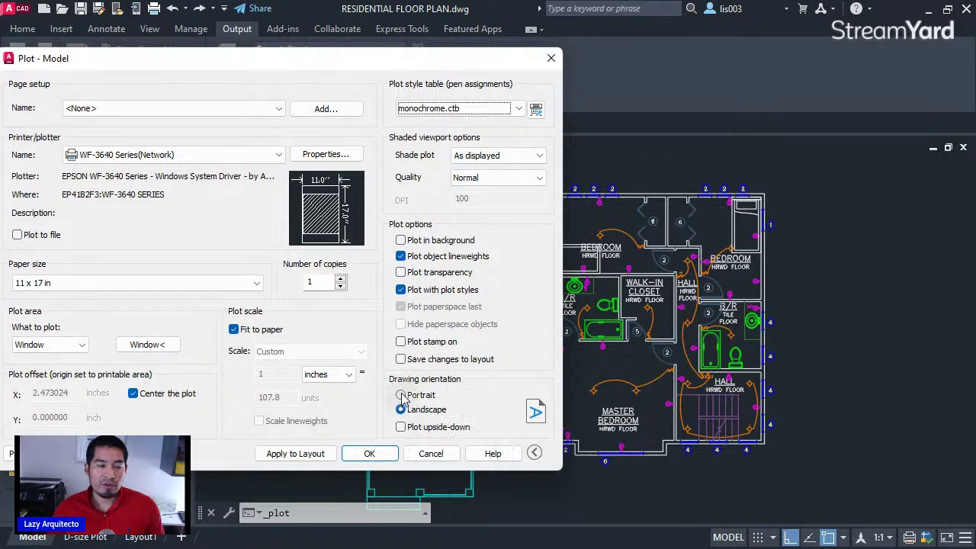
{"action": "left_click_drag", "start_coordinate": [383, 67], "coordinate": [599, 75]}
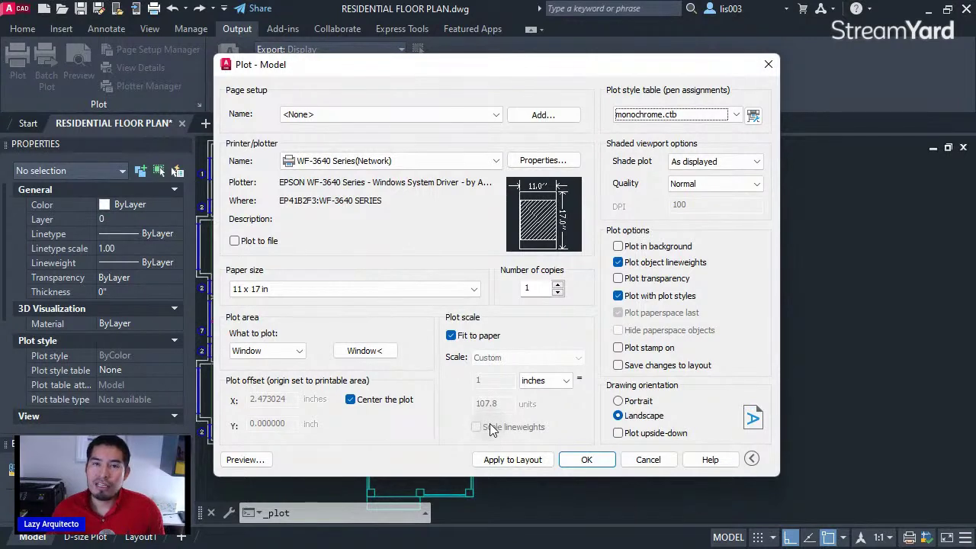
{"action": "left_click", "coordinate": [245, 459]}
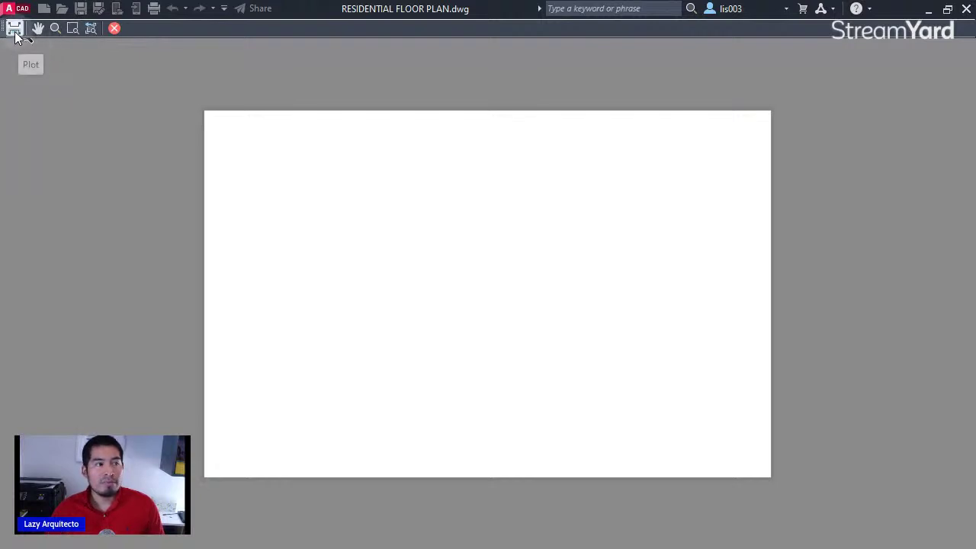
{"action": "left_click", "coordinate": [116, 32]}
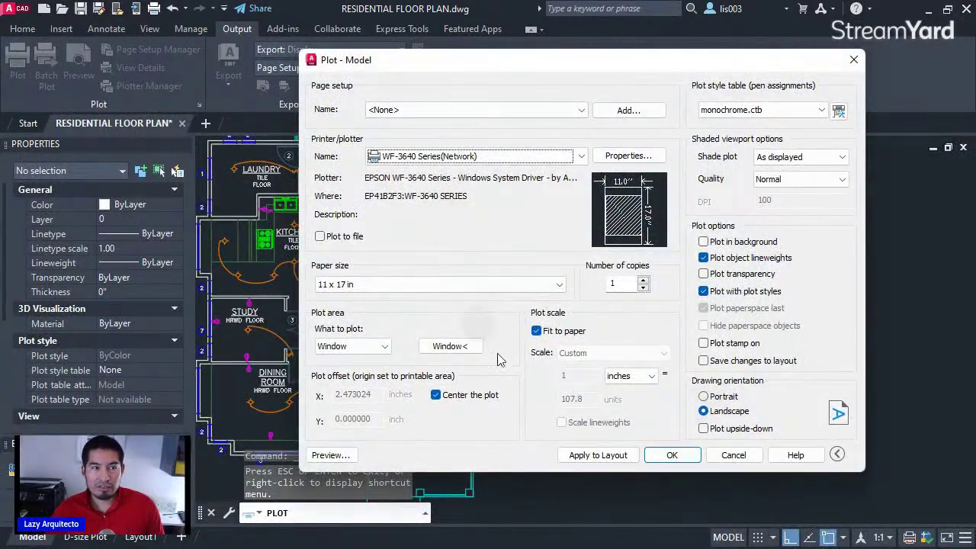
- Define the plot window around the second floor plan and plot it from the preview
{"action": "mouse_move", "coordinate": [532, 71]}
{"action": "left_mouse_down"}
{"action": "mouse_move", "coordinate": [624, 182]}
{"action": "mouse_move", "coordinate": [709, 391]}
{"action": "left_mouse_up"}
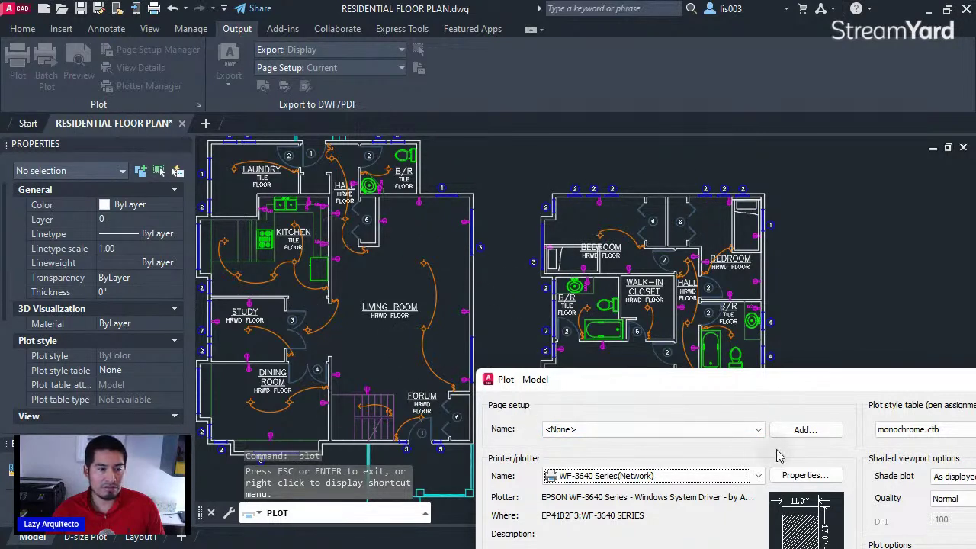
{"action": "left_click_drag", "start_coordinate": [747, 388], "coordinate": [331, 77]}
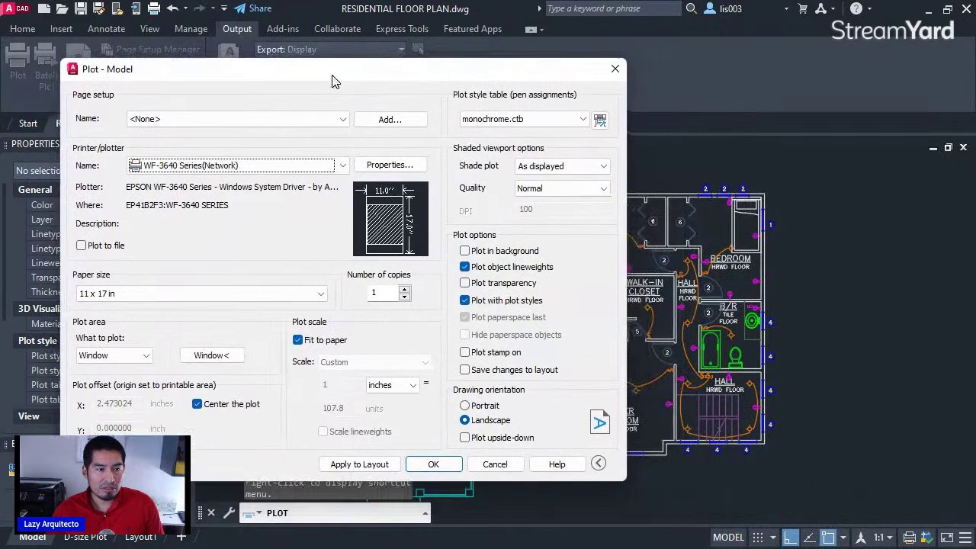
{"action": "left_click", "coordinate": [213, 358]}
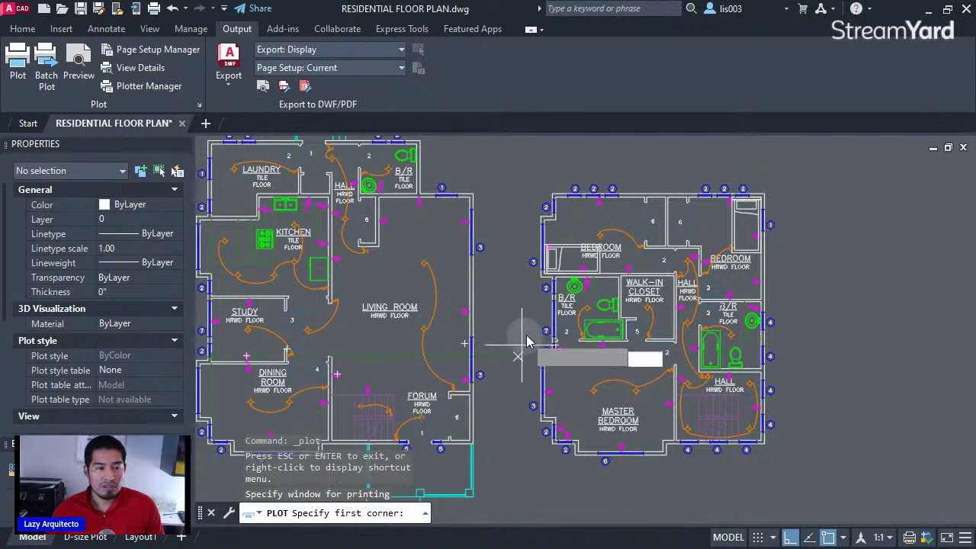
{"action": "left_click", "coordinate": [510, 163]}
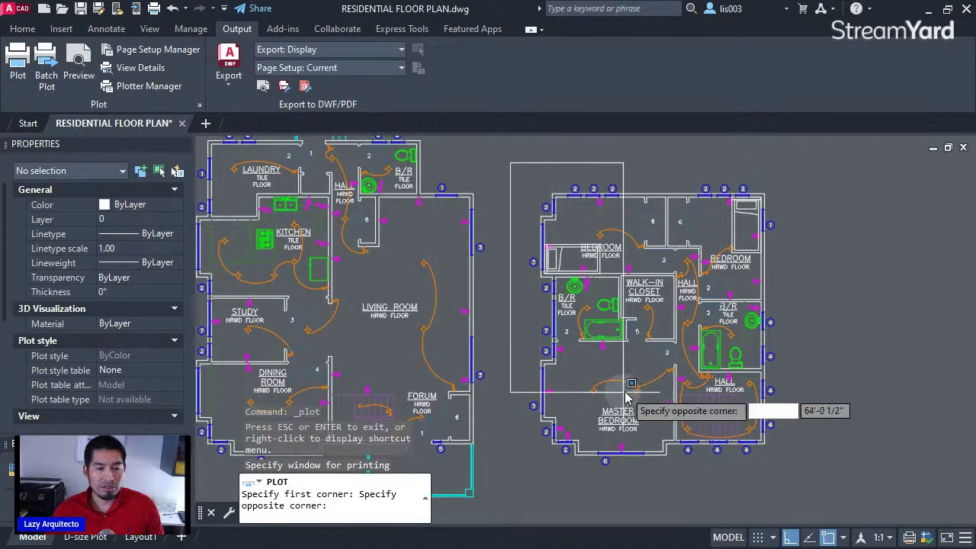
{"action": "left_click", "coordinate": [795, 485]}
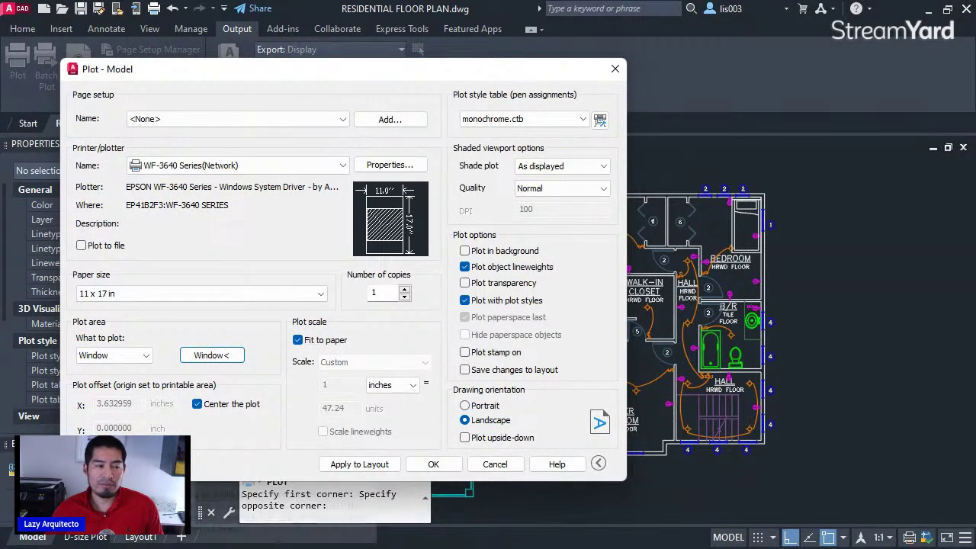
{"action": "left_click", "coordinate": [110, 465]}
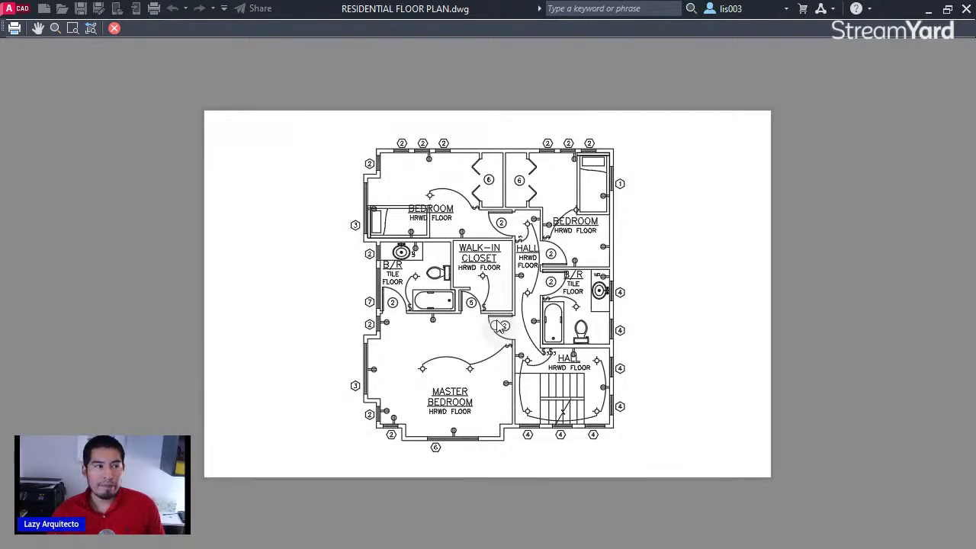
{"action": "left_click", "coordinate": [14, 29]}
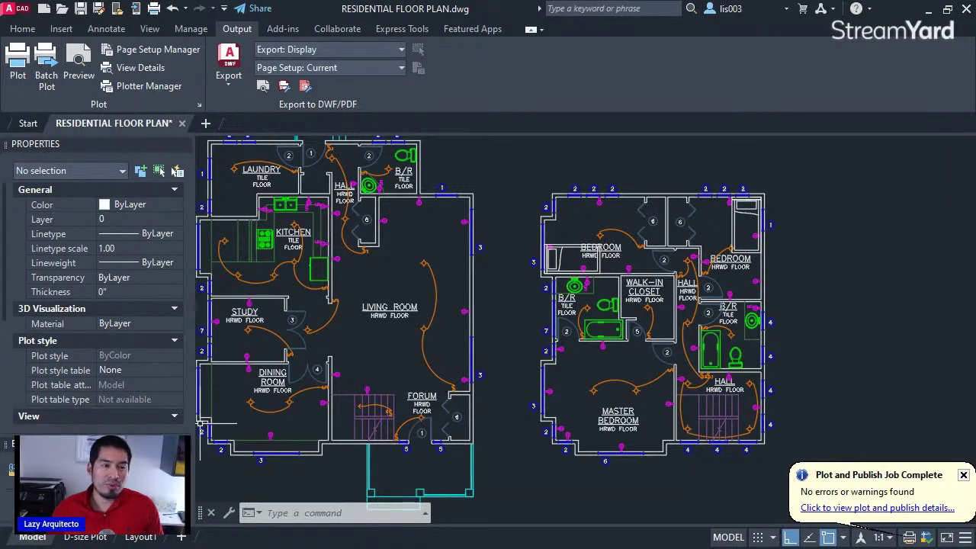
- Switch to the D-size Plot layout and start plotting its sheet
{"action": "mouse_move", "coordinate": [80, 540]}
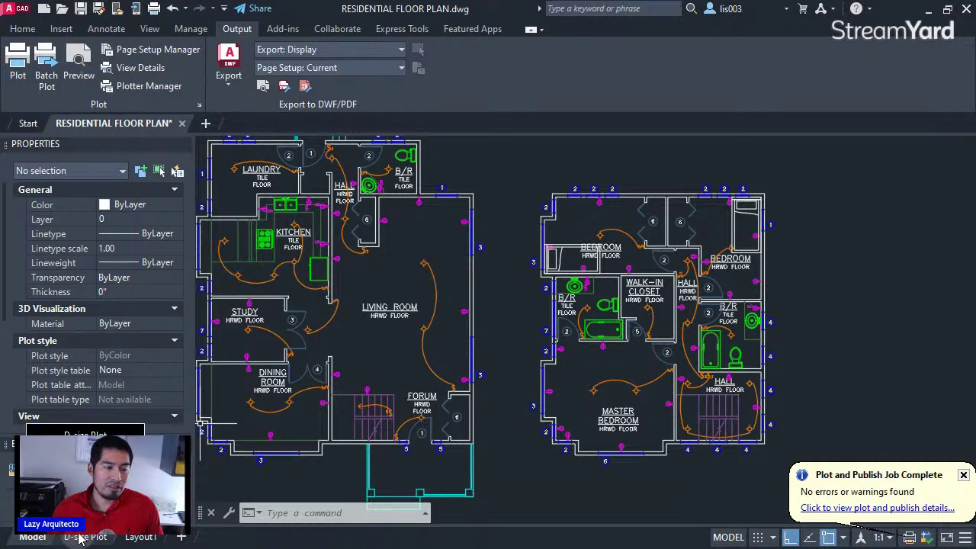
{"action": "left_click", "coordinate": [80, 540]}
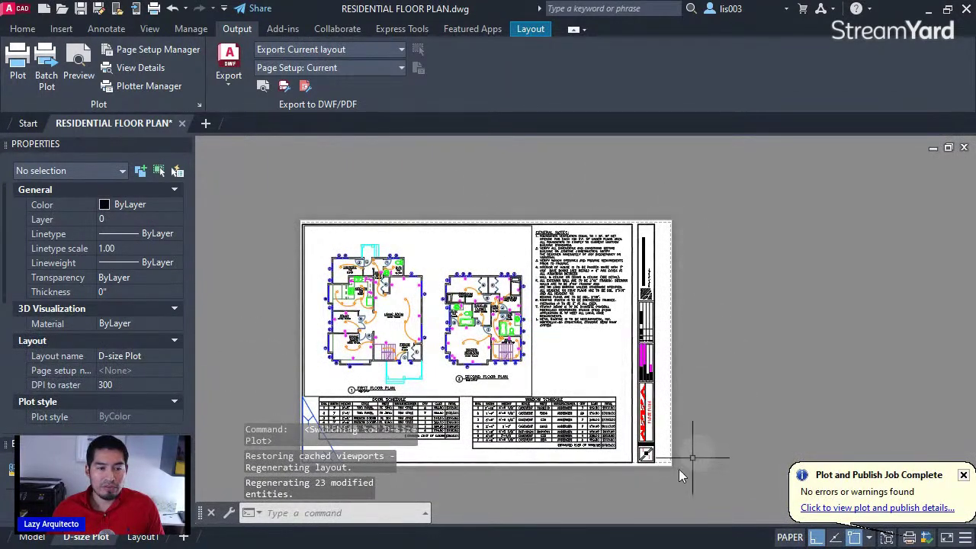
{"action": "middle_click_drag", "start_coordinate": [522, 208], "coordinate": [601, 187]}
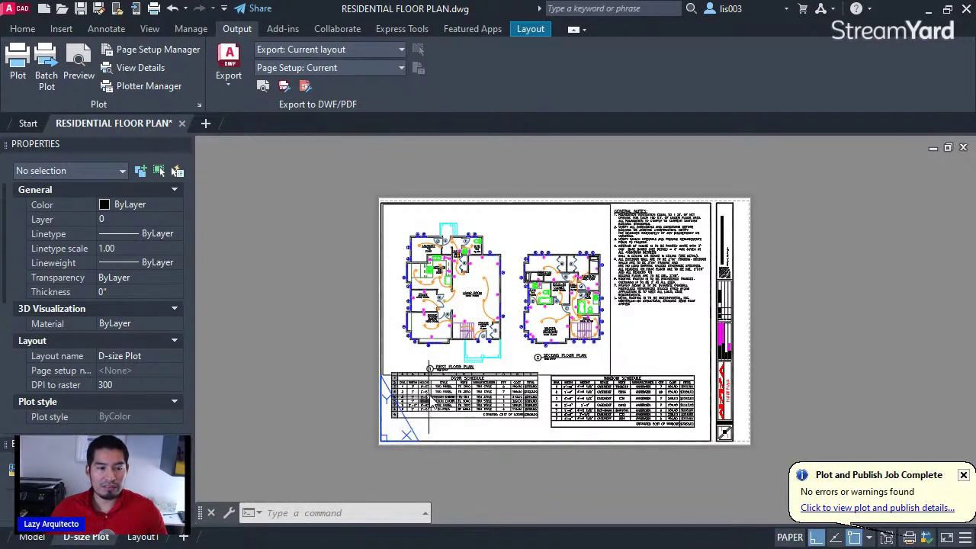
{"action": "middle_click_drag", "start_coordinate": [443, 369], "coordinate": [427, 372]}
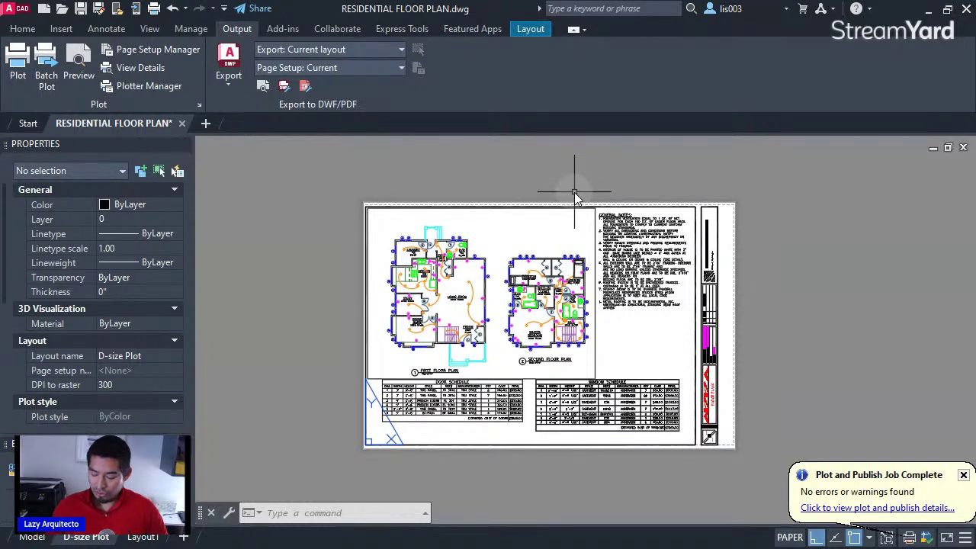
{"action": "key", "text": "ctrl+p"}
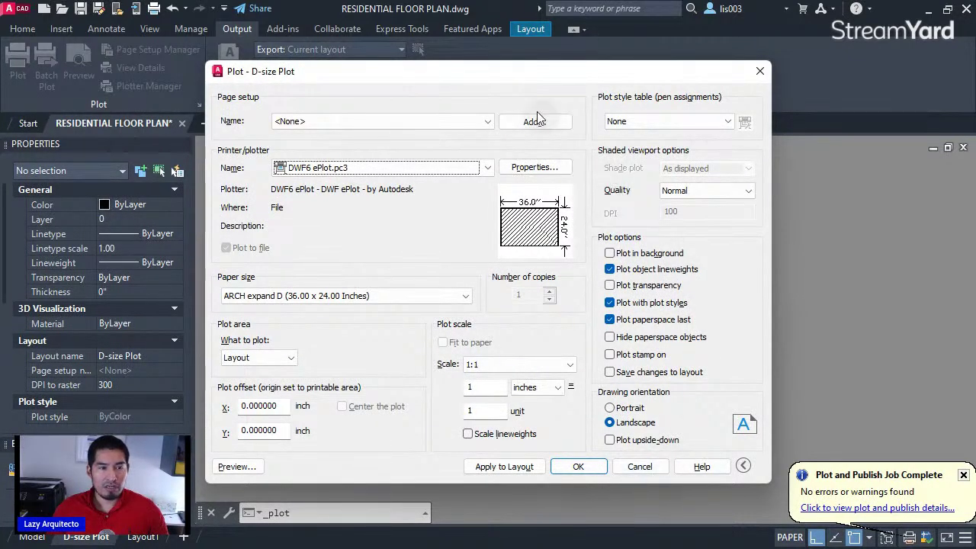
{"action": "left_click_drag", "start_coordinate": [520, 77], "coordinate": [267, 59]}
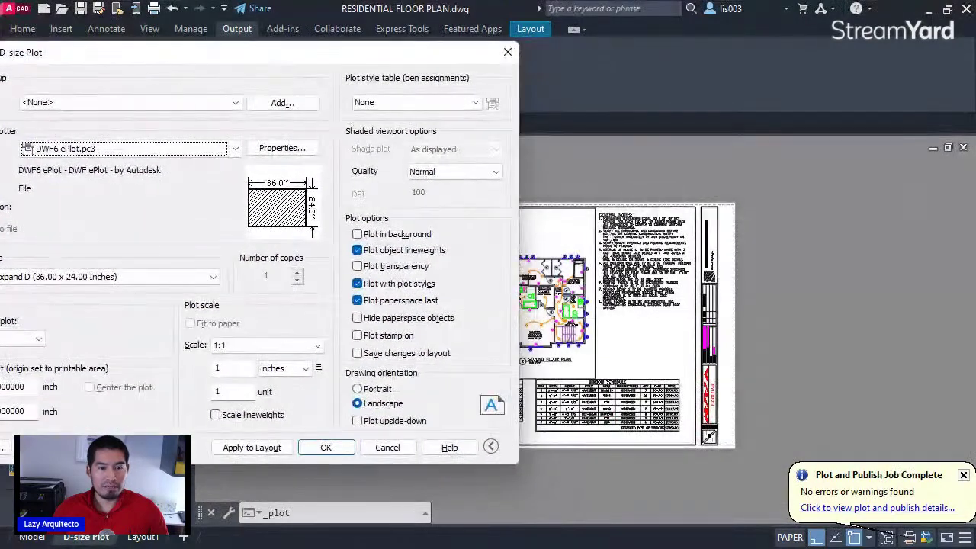
{"action": "left_click_drag", "start_coordinate": [356, 50], "coordinate": [585, 73]}
- Set the layout's plotter to WF-3640 Series(Network), accepting the default paper size, and change the paper size to 11 x 17 in
{"action": "left_click", "coordinate": [383, 171]}
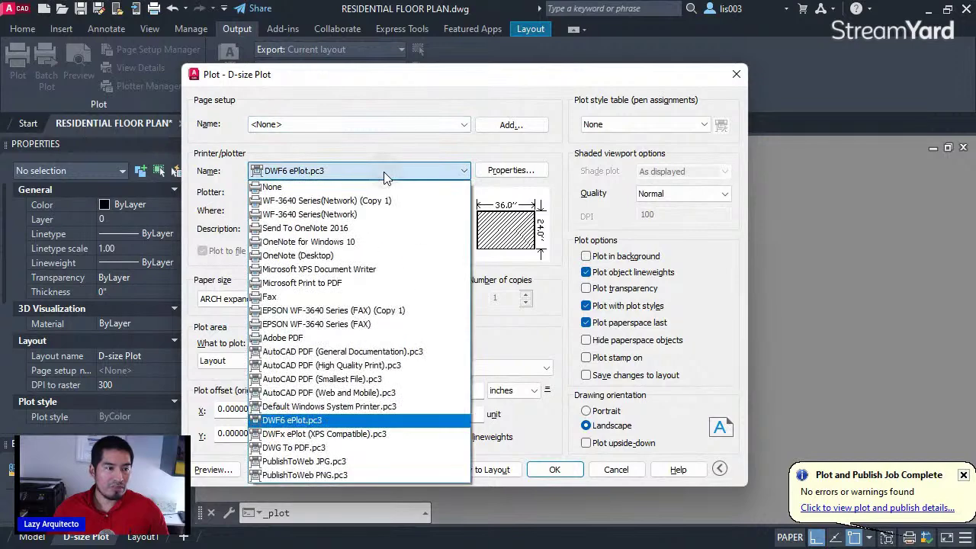
{"action": "left_click", "coordinate": [299, 219]}
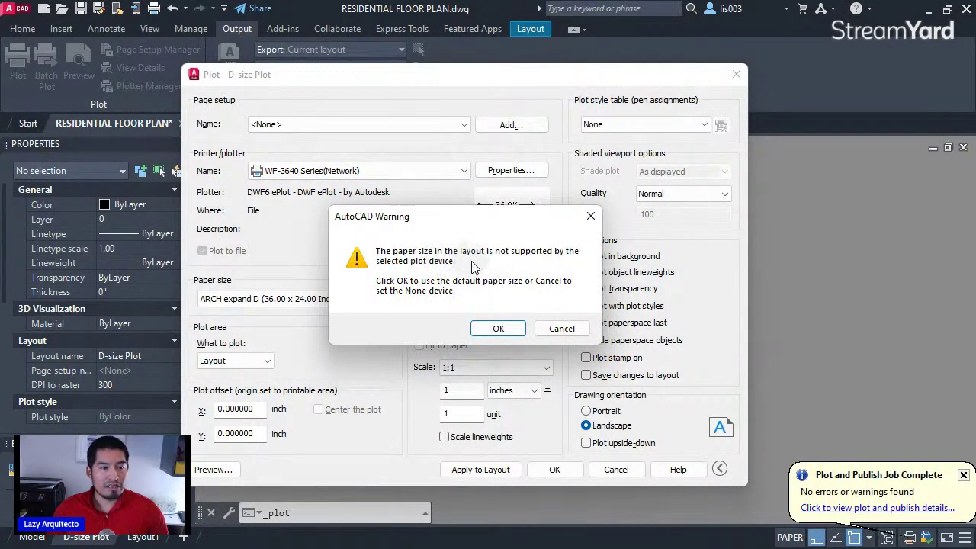
{"action": "left_click", "coordinate": [487, 329]}
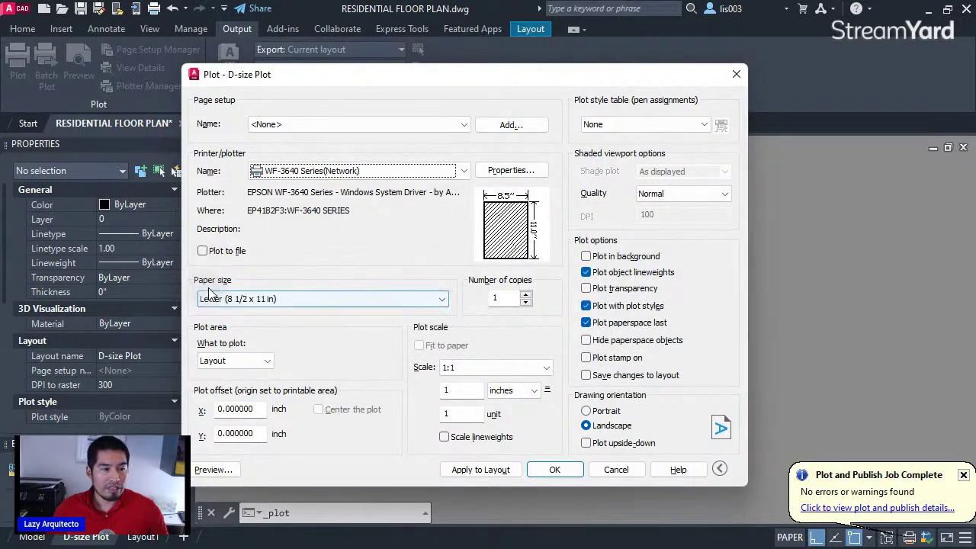
{"action": "left_click", "coordinate": [290, 303]}
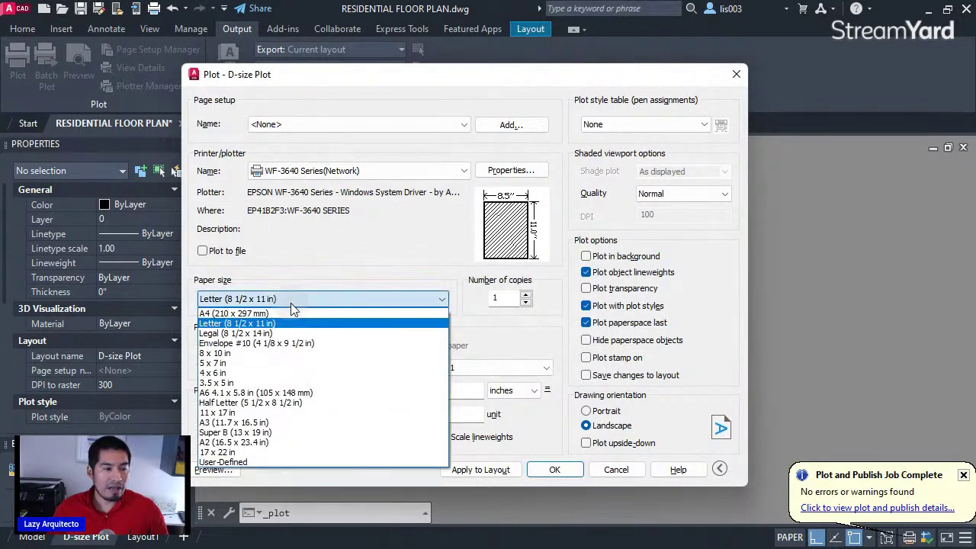
{"action": "left_click", "coordinate": [255, 412]}
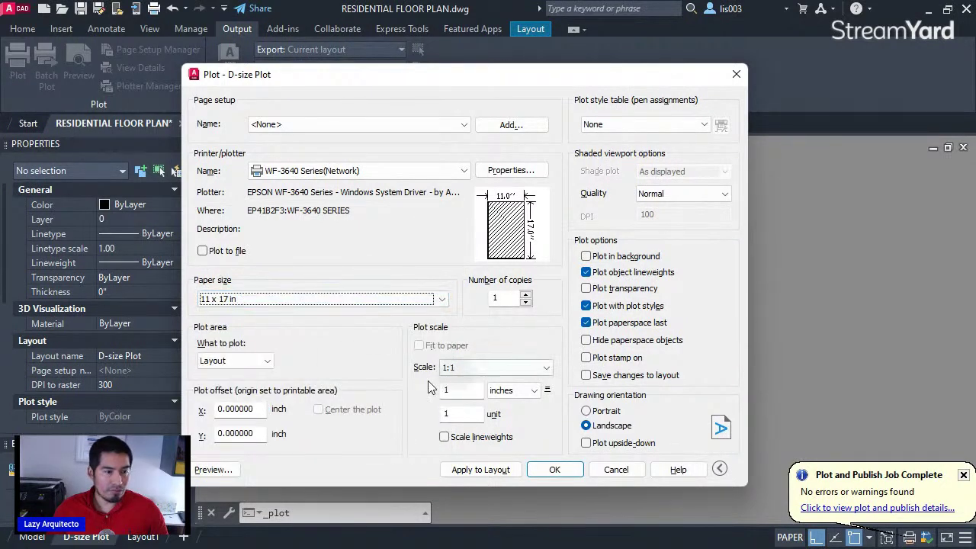
- Set the plot area to Extents, centered and fitted to the paper with scaled lineweights
{"action": "left_click", "coordinate": [254, 363]}
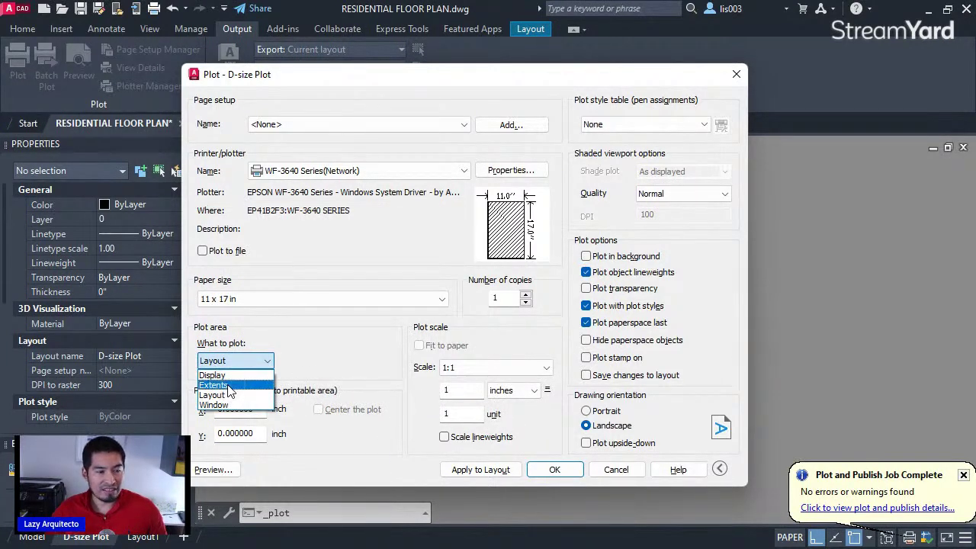
{"action": "left_click", "coordinate": [229, 387]}
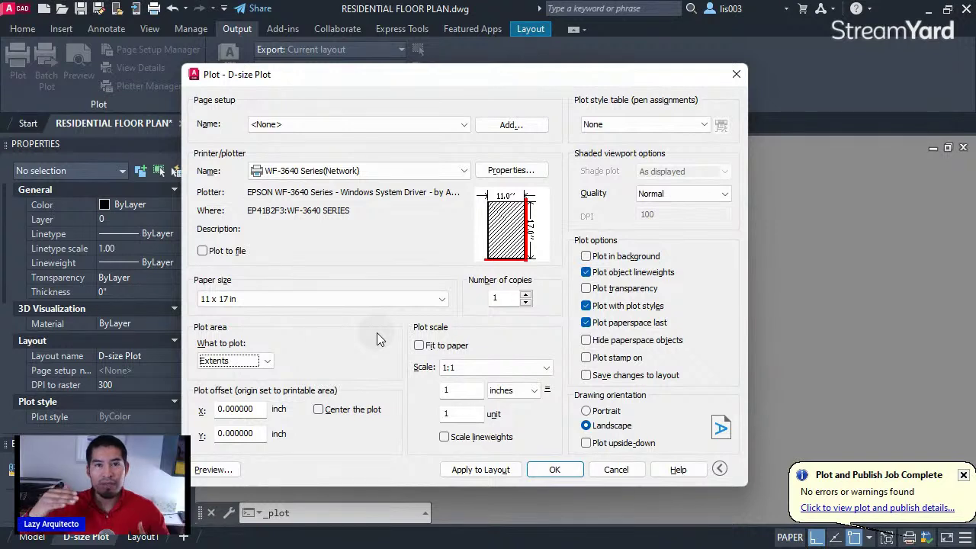
{"action": "left_click", "coordinate": [320, 412]}
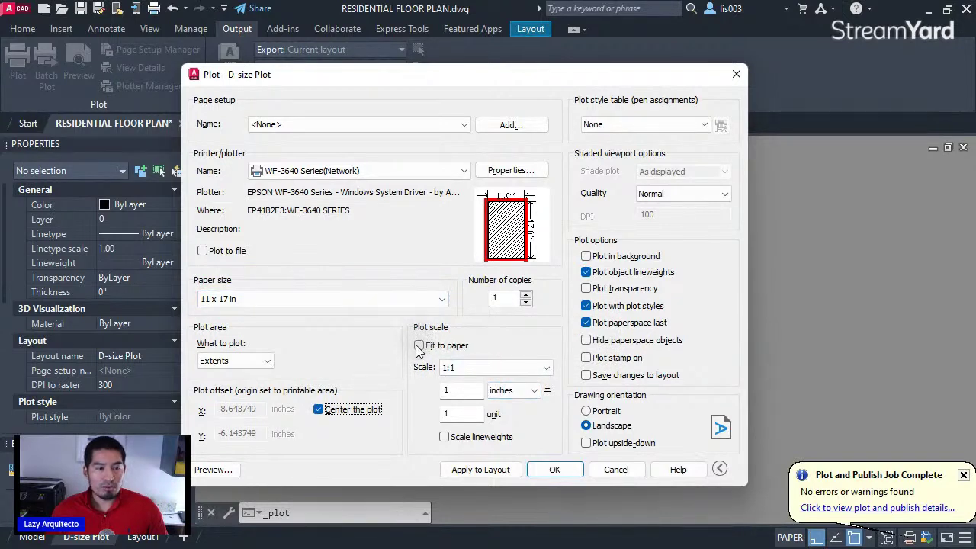
{"action": "left_click", "coordinate": [419, 345]}
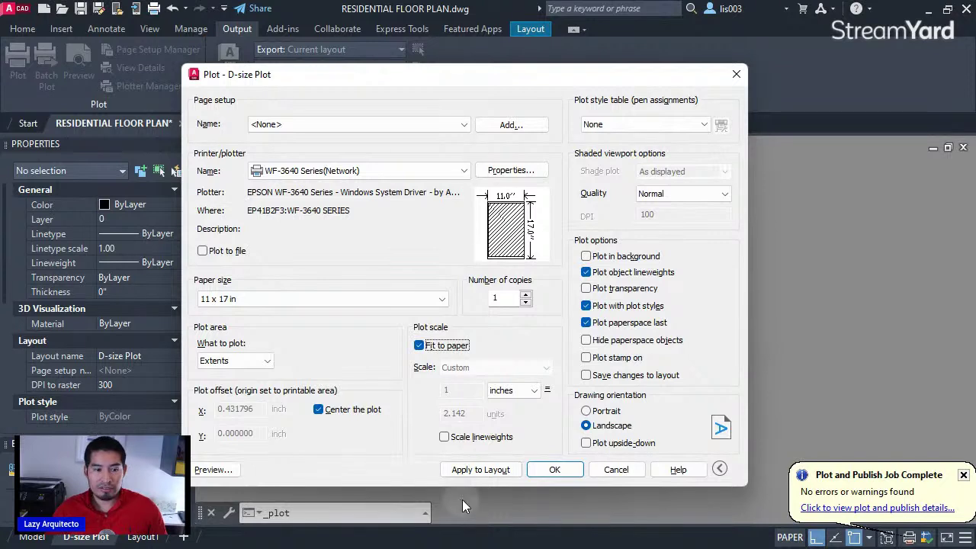
{"action": "left_click", "coordinate": [444, 437]}
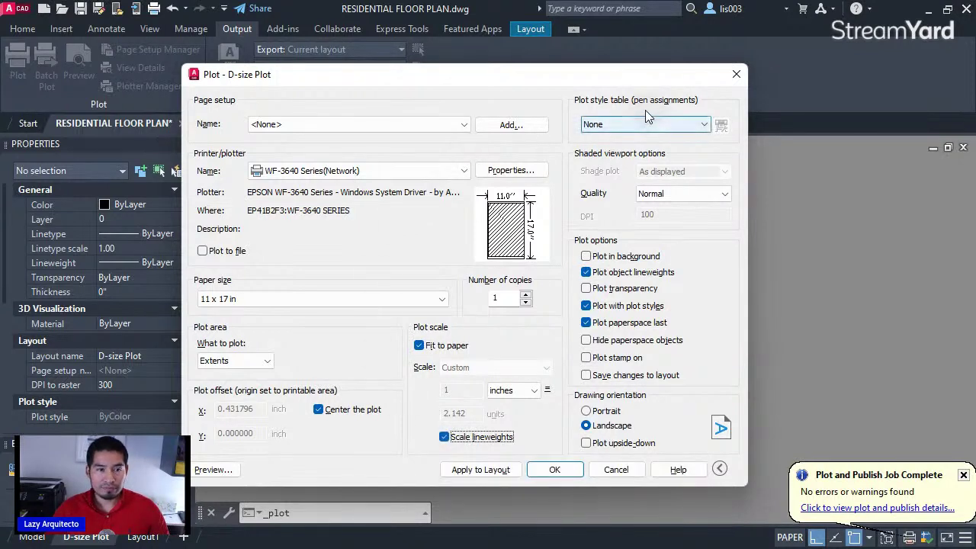
- Assign the monochrome.ctb plot style table and plot the D-size sheet after inspecting its preview
{"action": "left_click", "coordinate": [621, 120]}
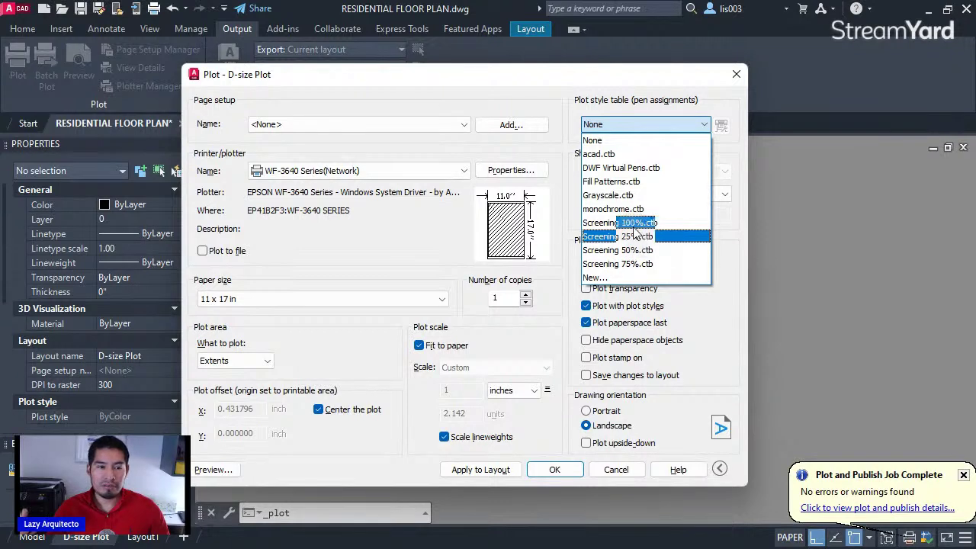
{"action": "left_click", "coordinate": [618, 209]}
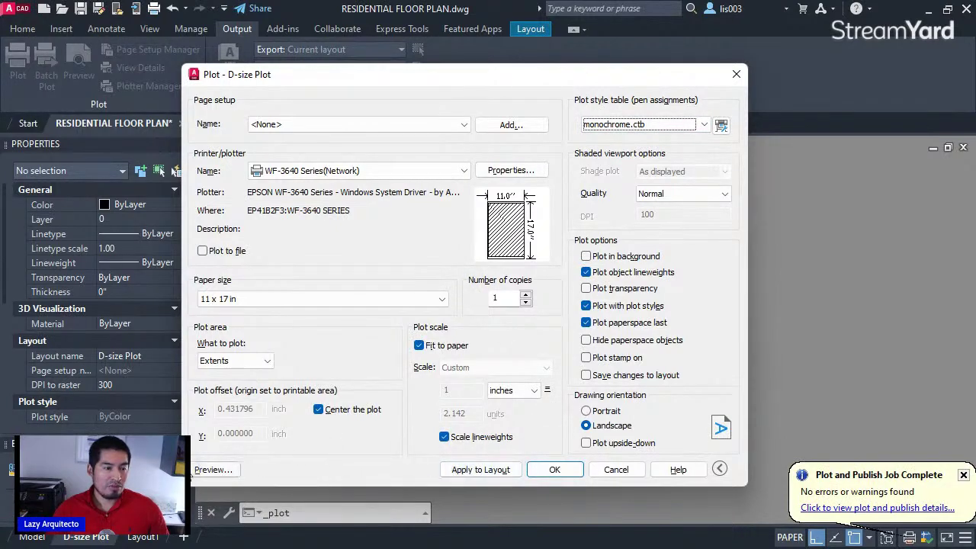
{"action": "left_click", "coordinate": [212, 470]}
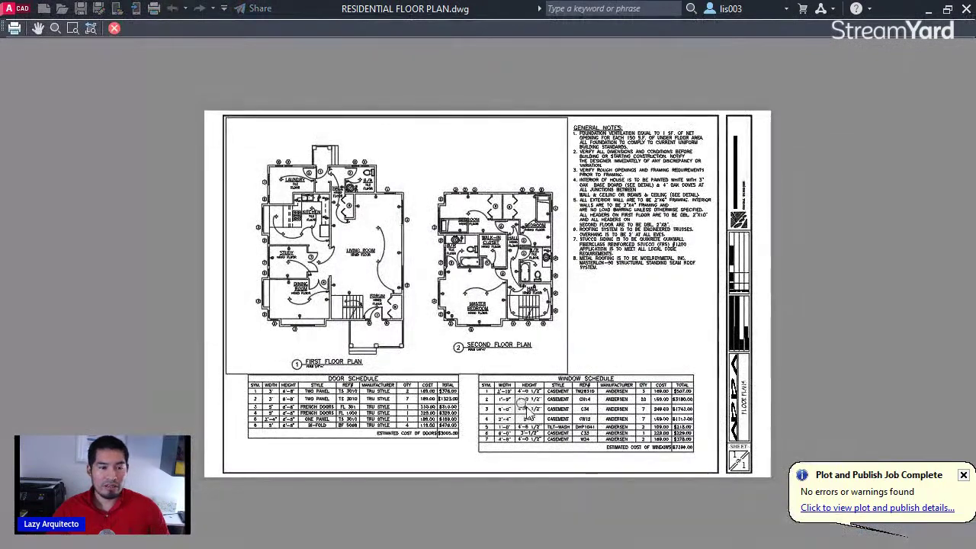
{"action": "scroll", "coordinate": [436, 318], "scroll_direction": "up", "scroll_amount": 2}
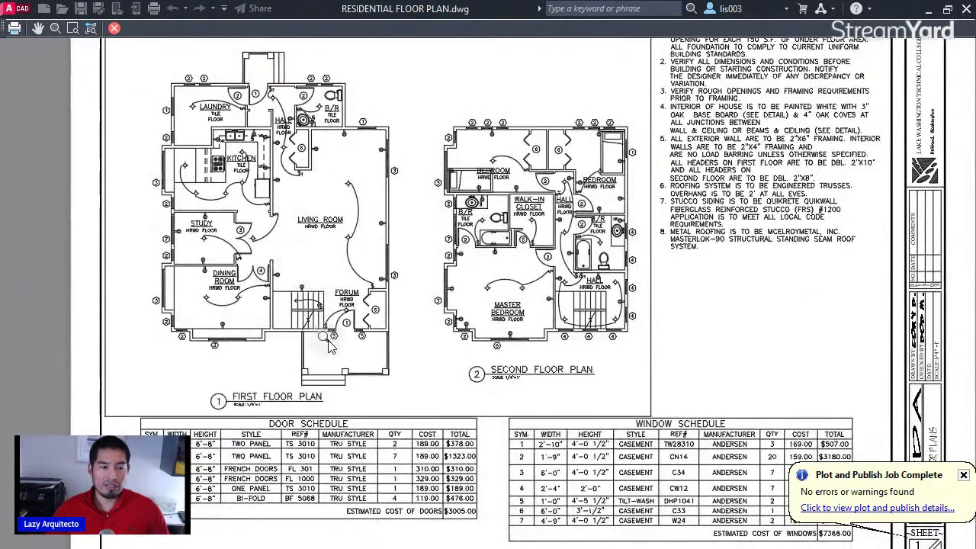
{"action": "scroll", "coordinate": [329, 345], "scroll_direction": "down", "scroll_amount": 2}
{"action": "scroll", "coordinate": [343, 346], "scroll_direction": "down", "scroll_amount": 1}
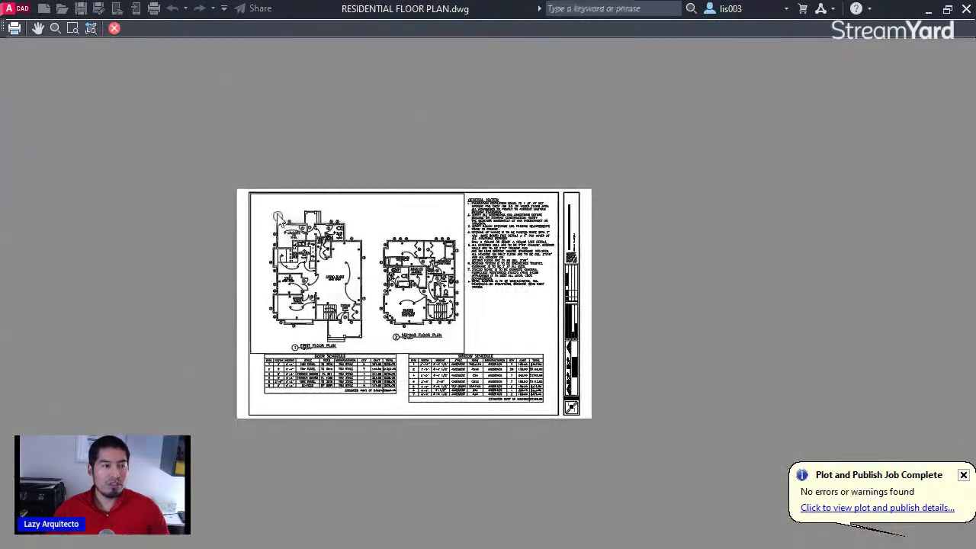
{"action": "left_click", "coordinate": [16, 29]}
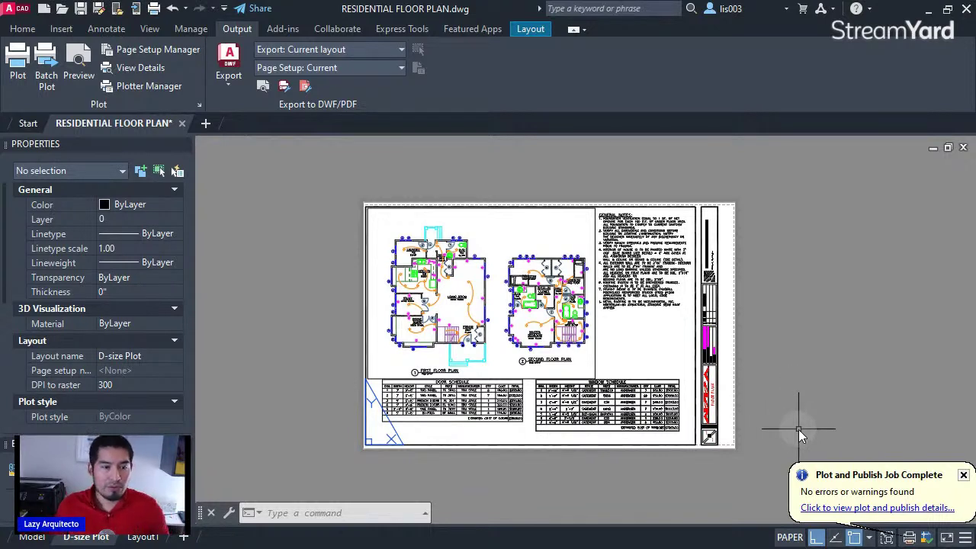
- Switch to Layout1 and bring its entire blank sheet into view
{"action": "middle_click_drag", "start_coordinate": [657, 433], "coordinate": [626, 431]}
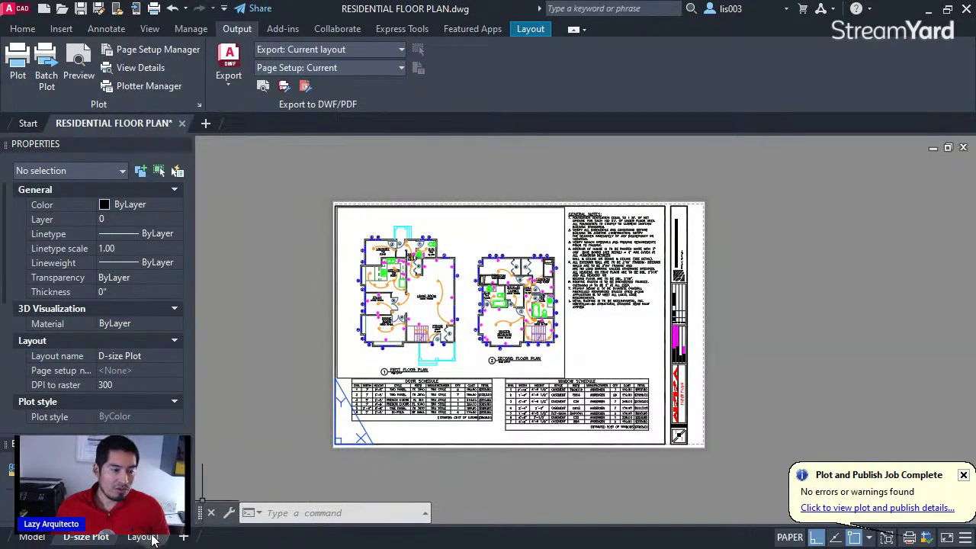
{"action": "mouse_move", "coordinate": [145, 537]}
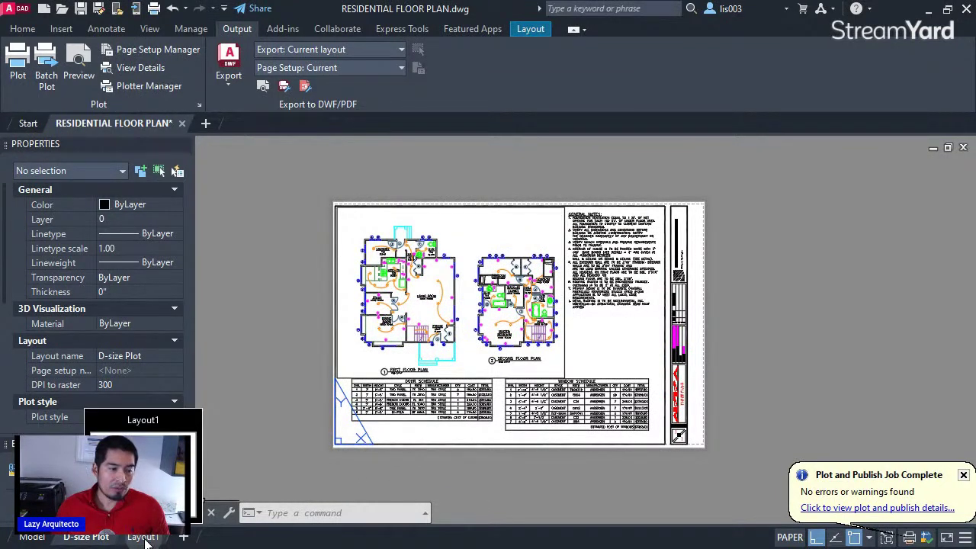
{"action": "left_click", "coordinate": [142, 537]}
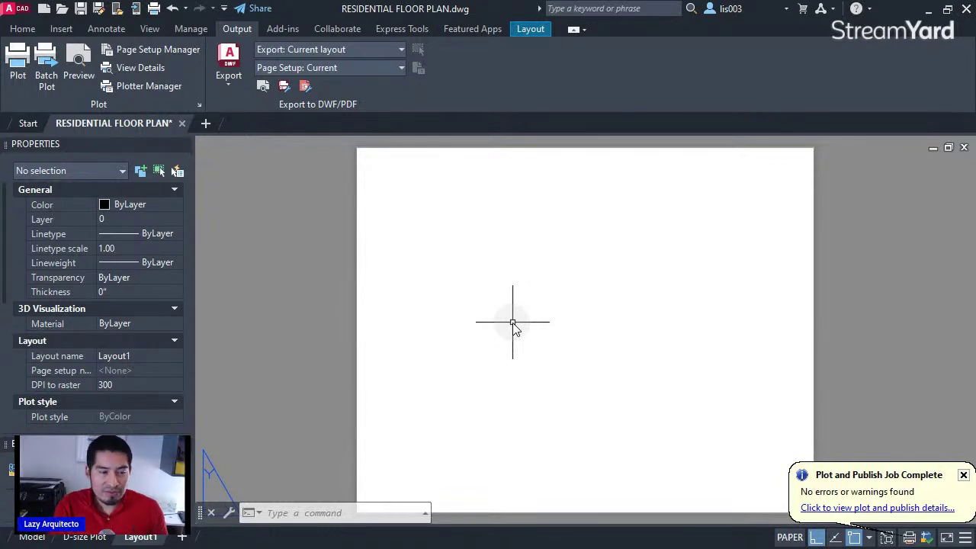
{"action": "scroll", "coordinate": [471, 289], "scroll_direction": "down", "scroll_amount": 2}
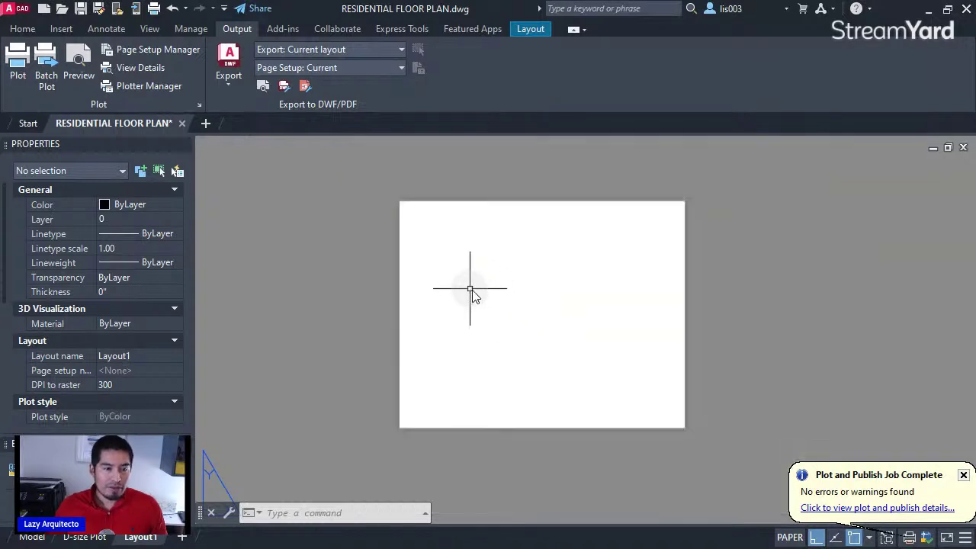
{"action": "middle_click_drag", "start_coordinate": [494, 297], "coordinate": [488, 305]}
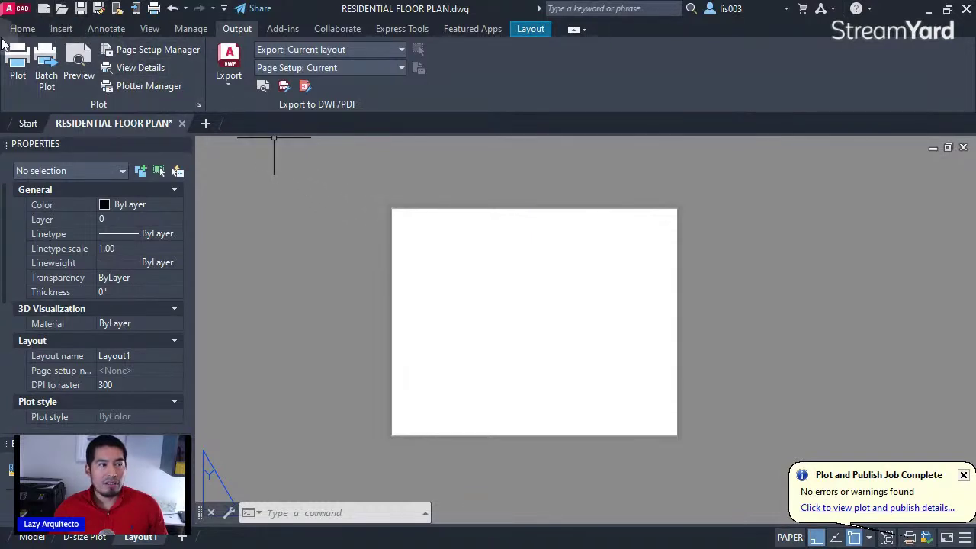
- Create a new drawing from the Tutorial-iArch template after comparing the tutorial templates, and inspect its title block
{"action": "left_click", "coordinate": [9, 14]}
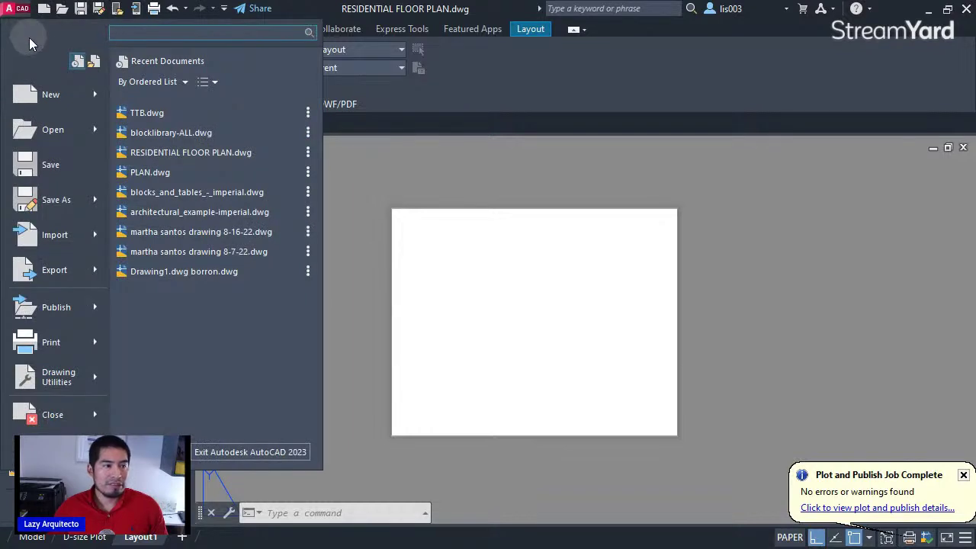
{"action": "left_click", "coordinate": [62, 100]}
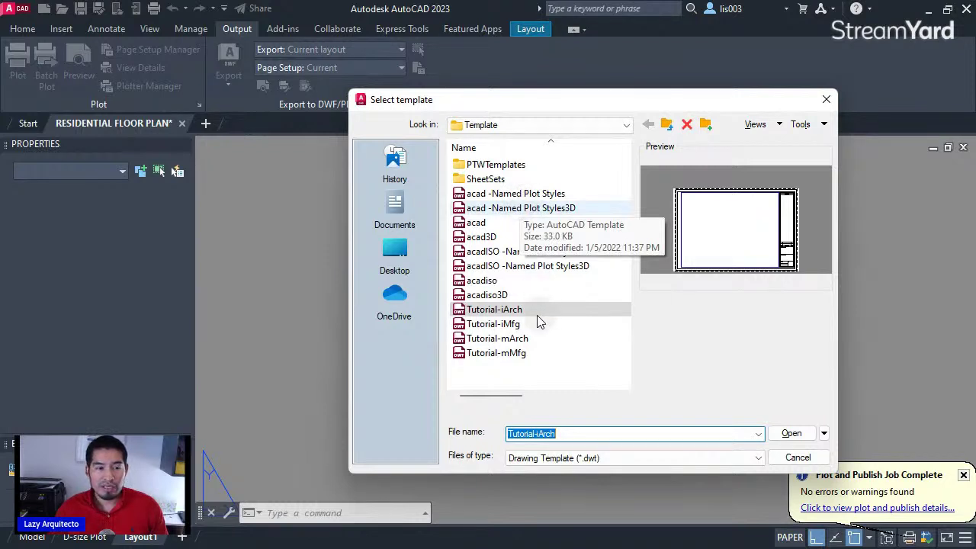
{"action": "left_click", "coordinate": [527, 308]}
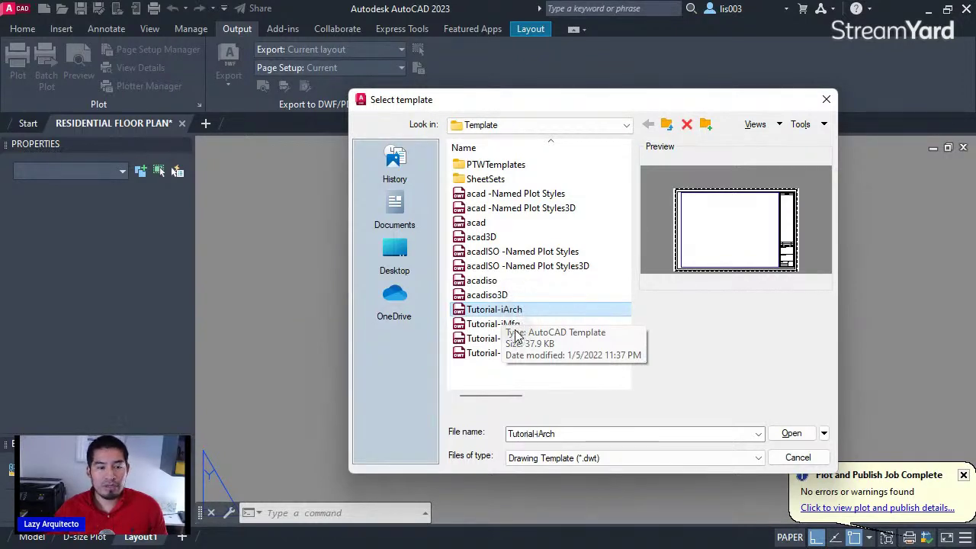
{"action": "left_click", "coordinate": [509, 325]}
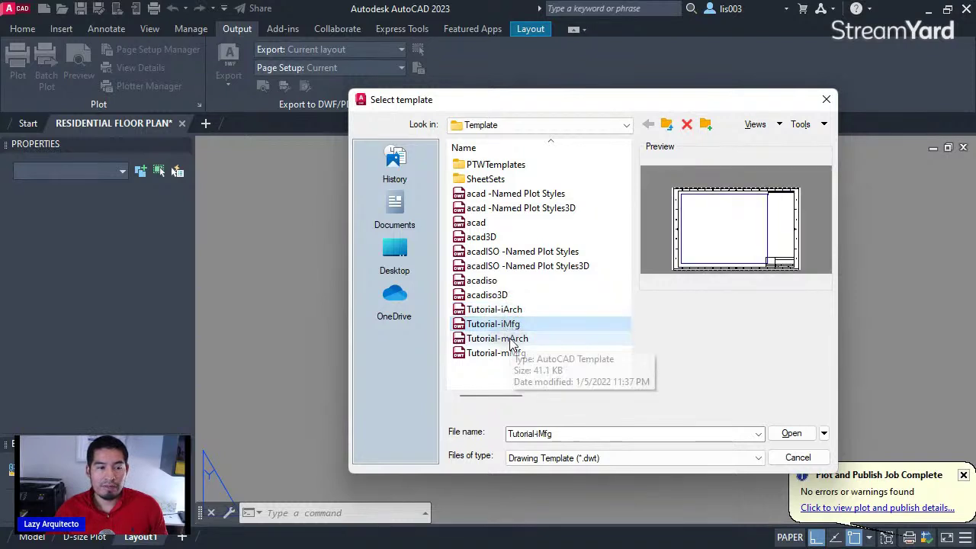
{"action": "left_click", "coordinate": [512, 341]}
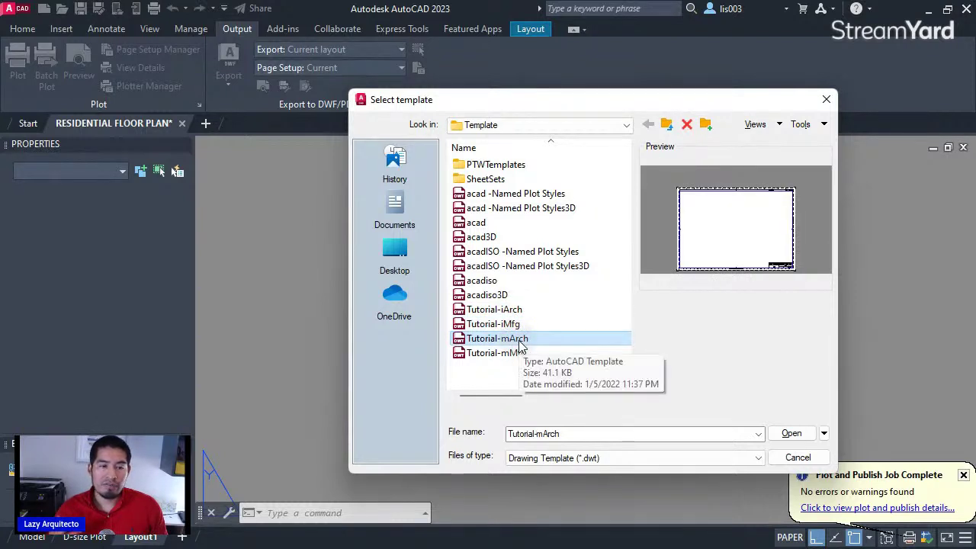
{"action": "left_click", "coordinate": [514, 312]}
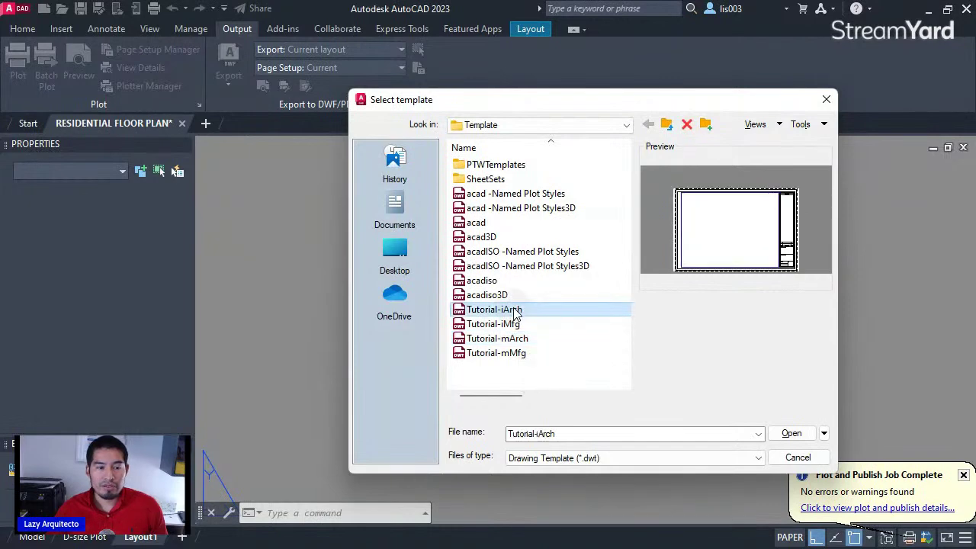
{"action": "left_click", "coordinate": [793, 434]}
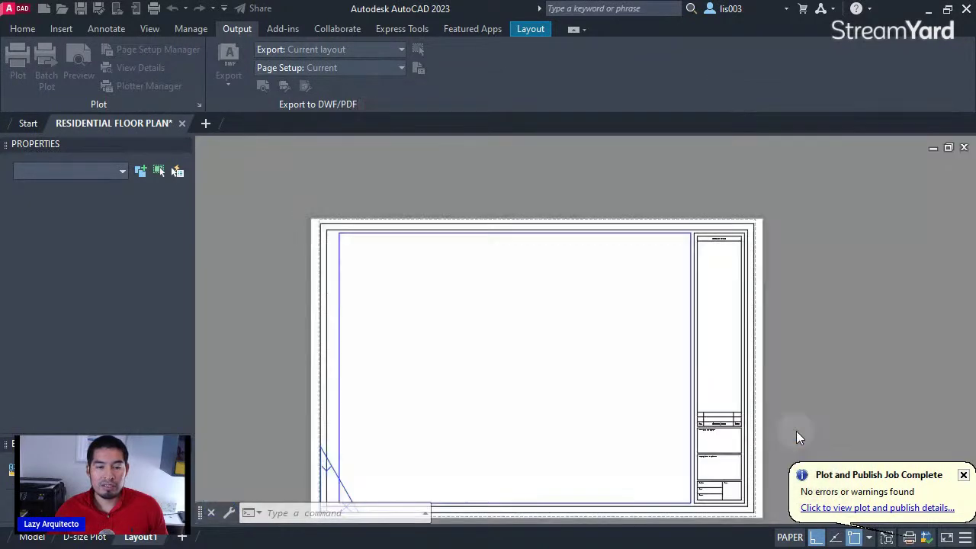
{"action": "left_click", "coordinate": [713, 226]}
{"action": "scroll", "coordinate": [614, 279], "scroll_direction": "down", "scroll_amount": 2}
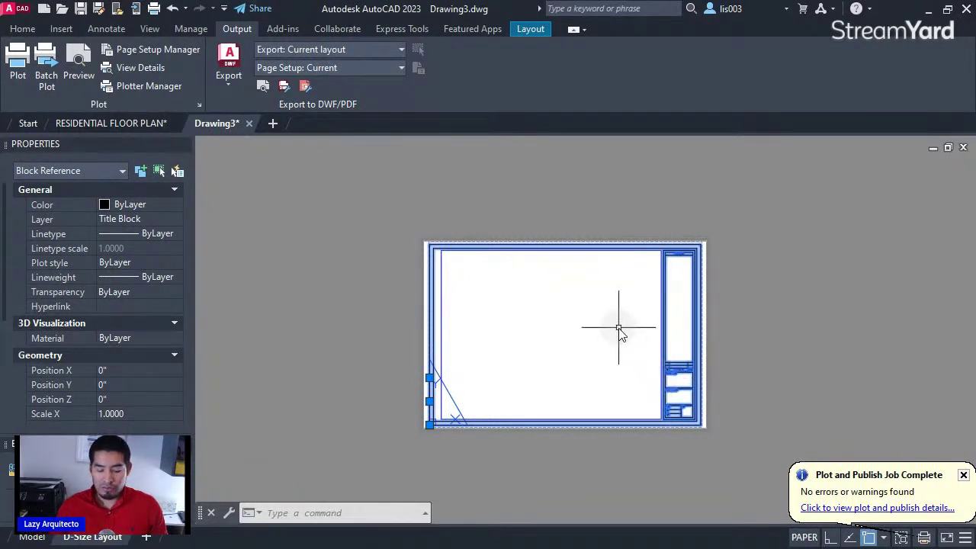
{"action": "key", "text": "Escape"}
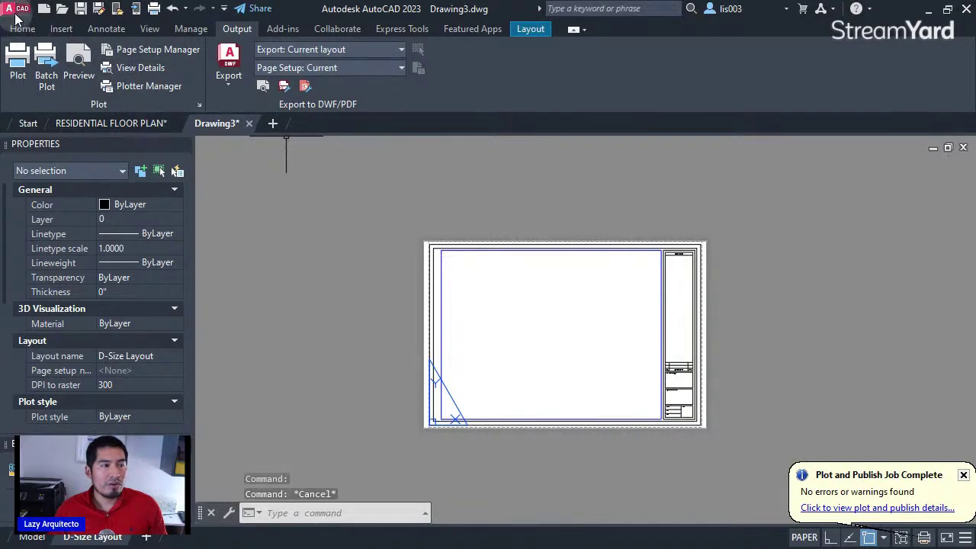
- Open the recent drawing TTB.dwg containing the 11X17 title block
{"action": "left_click", "coordinate": [12, 11]}
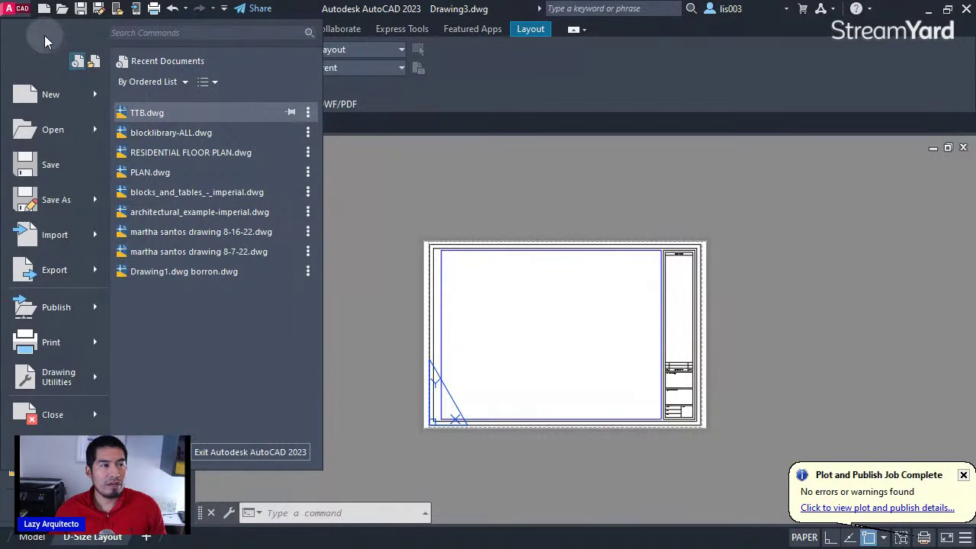
{"action": "left_click", "coordinate": [13, 10]}
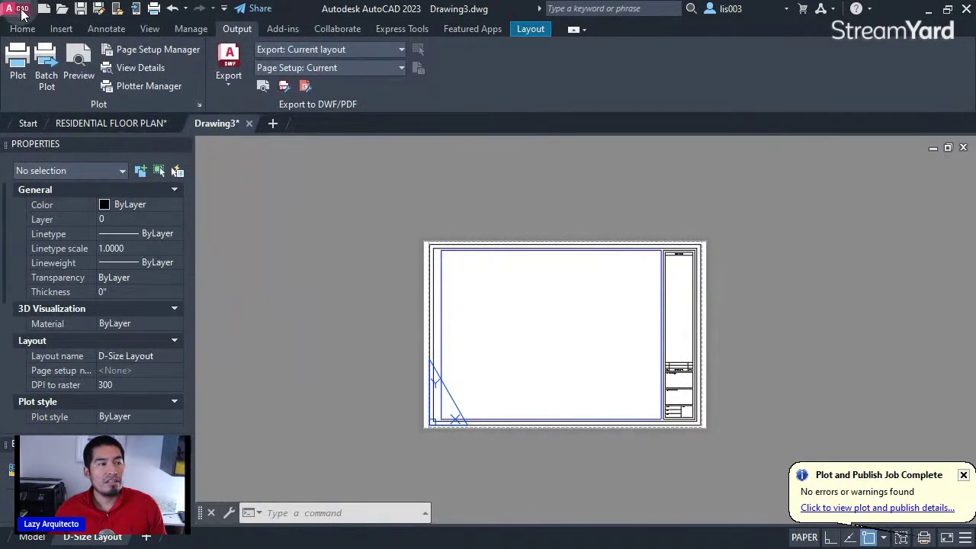
{"action": "left_click", "coordinate": [13, 10]}
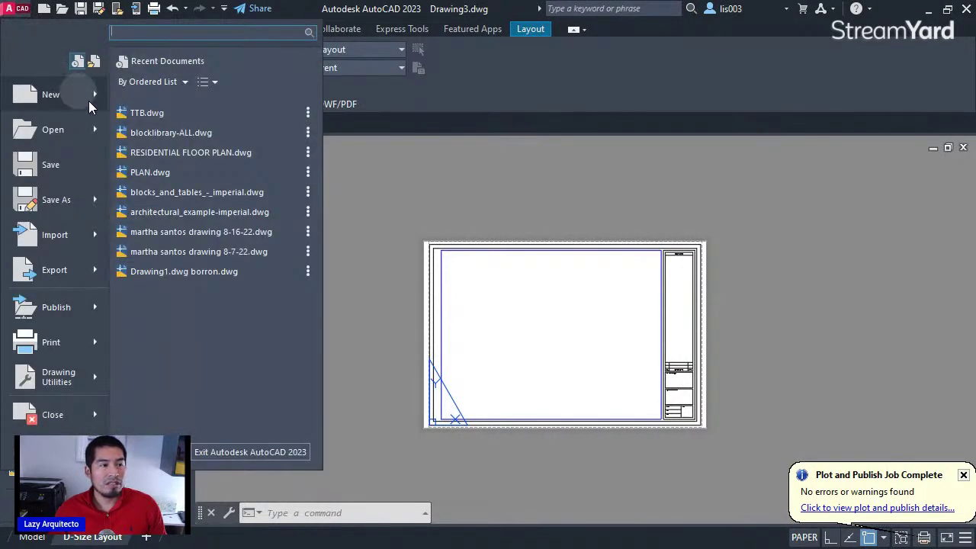
{"action": "mouse_move", "coordinate": [144, 118]}
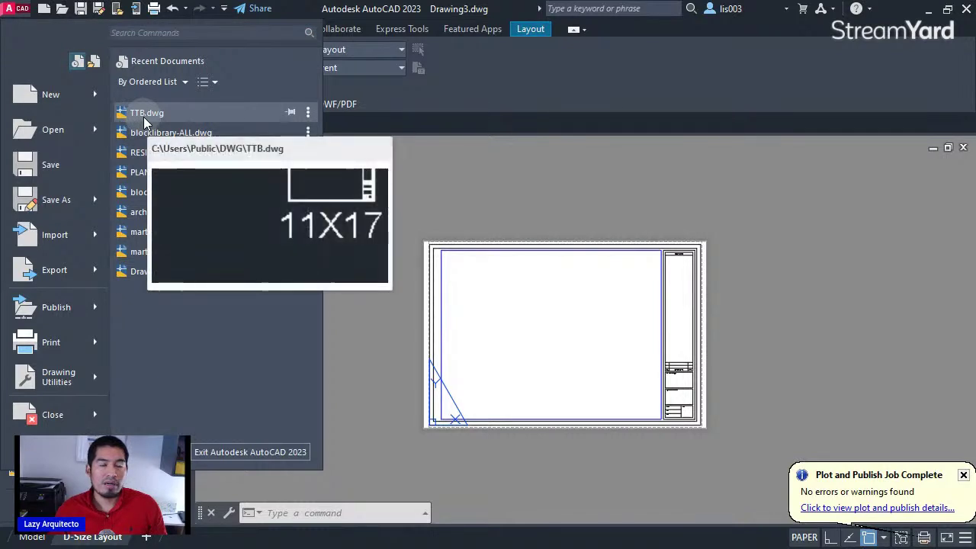
{"action": "left_click", "coordinate": [143, 118]}
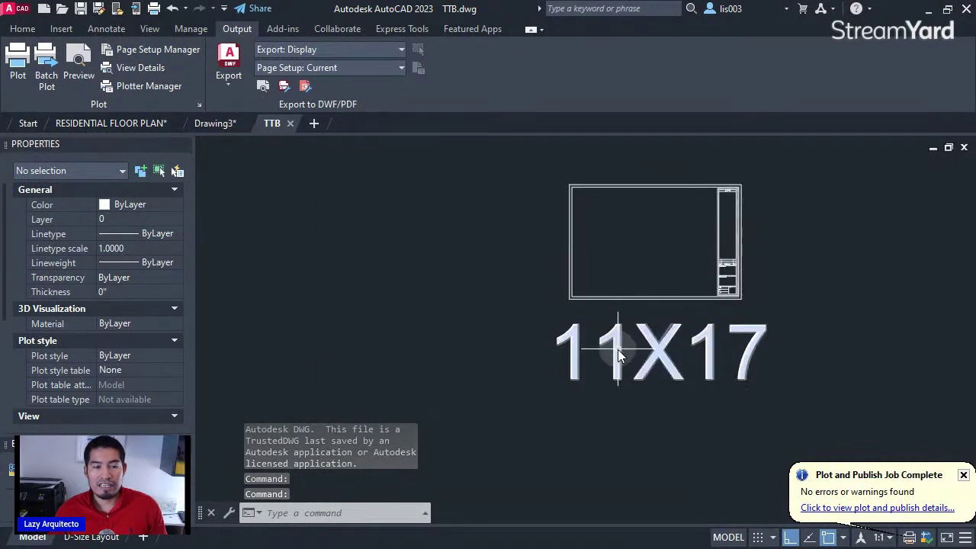
- Copy the 11X17 title block with a base point at its lower-left insertion point
{"action": "left_click", "coordinate": [711, 266]}
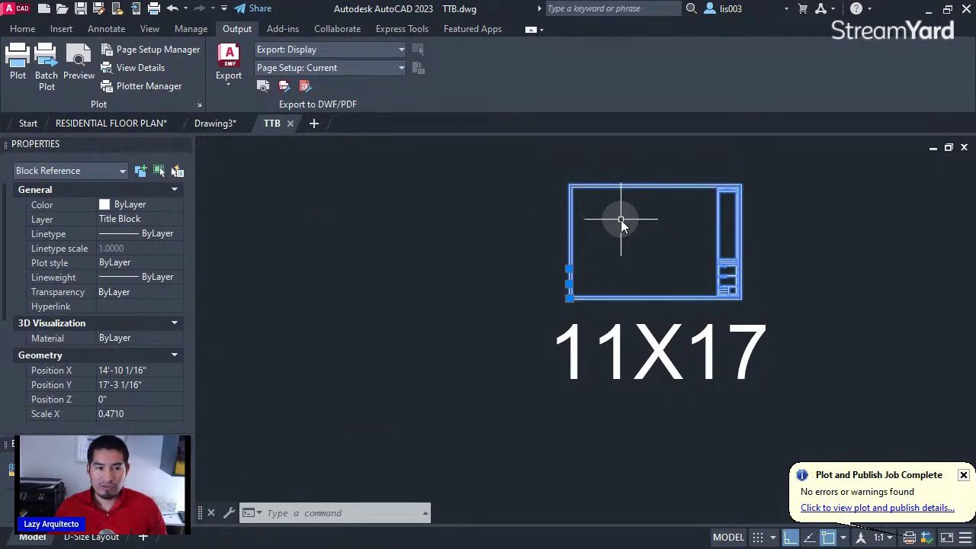
{"action": "middle_click_drag", "start_coordinate": [626, 225], "coordinate": [603, 268]}
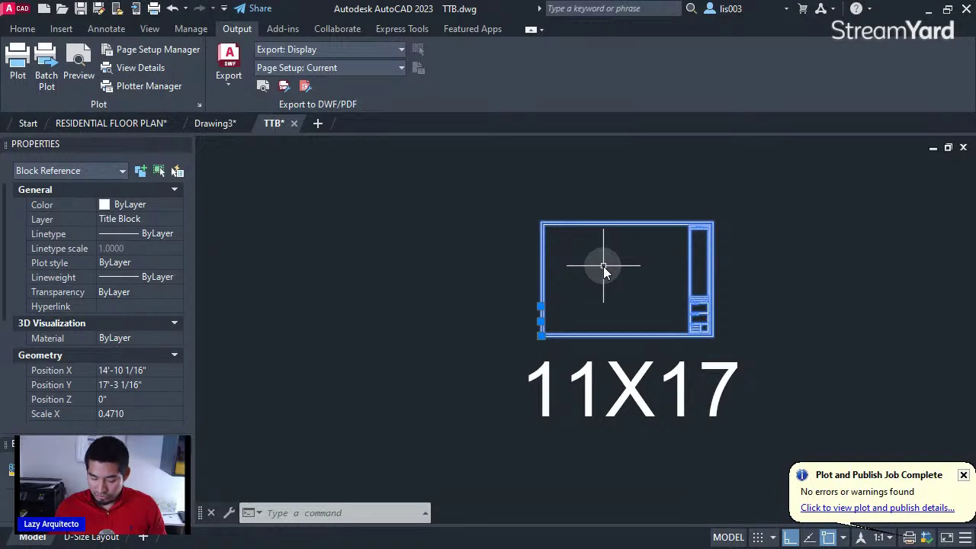
{"action": "key", "text": "ctrl+shift+c"}
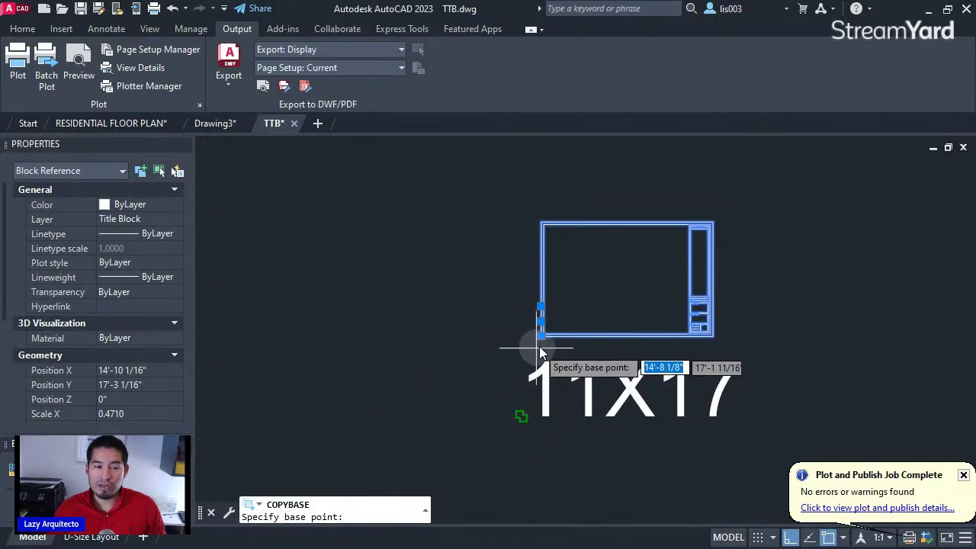
{"action": "scroll", "coordinate": [544, 349], "scroll_direction": "up", "scroll_amount": 4}
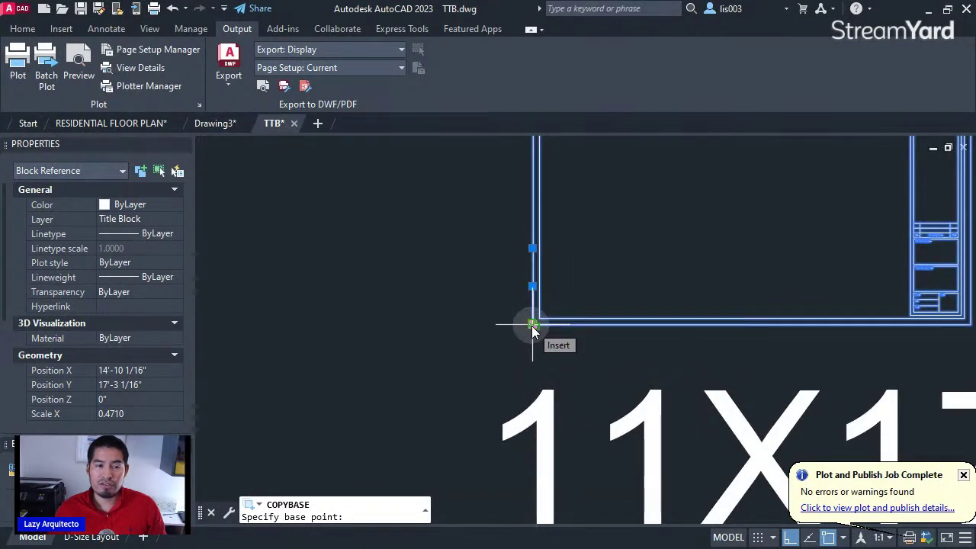
{"action": "left_click", "coordinate": [532, 326]}
{"action": "scroll", "coordinate": [465, 367], "scroll_direction": "down", "scroll_amount": 2}
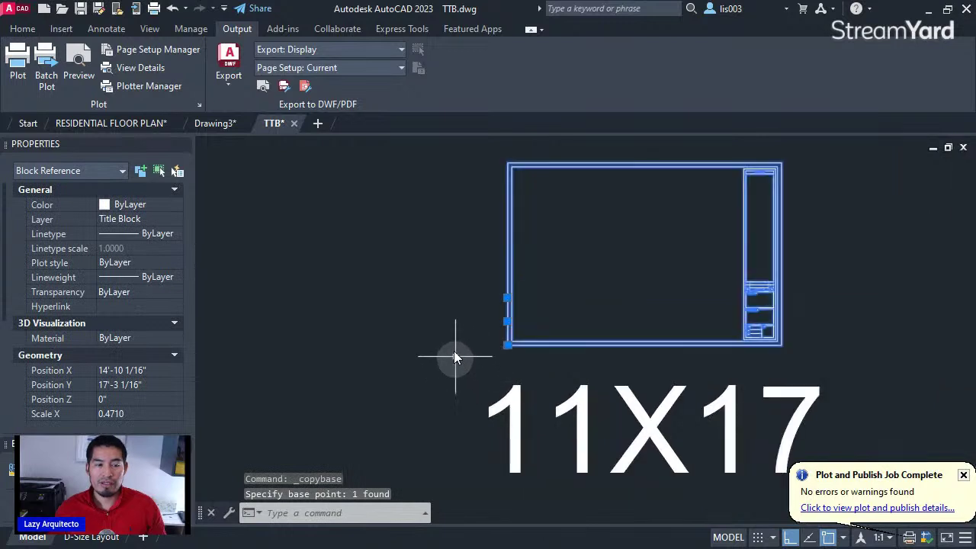
- Close TTB.dwg and the new template drawing without saving changes, returning to the residential floor plan
{"action": "mouse_move", "coordinate": [294, 125]}
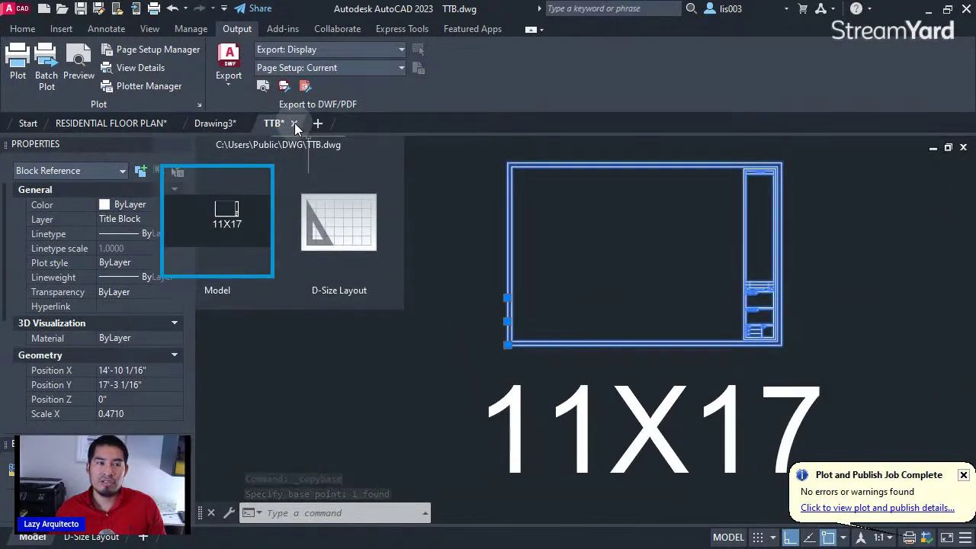
{"action": "left_click", "coordinate": [294, 123]}
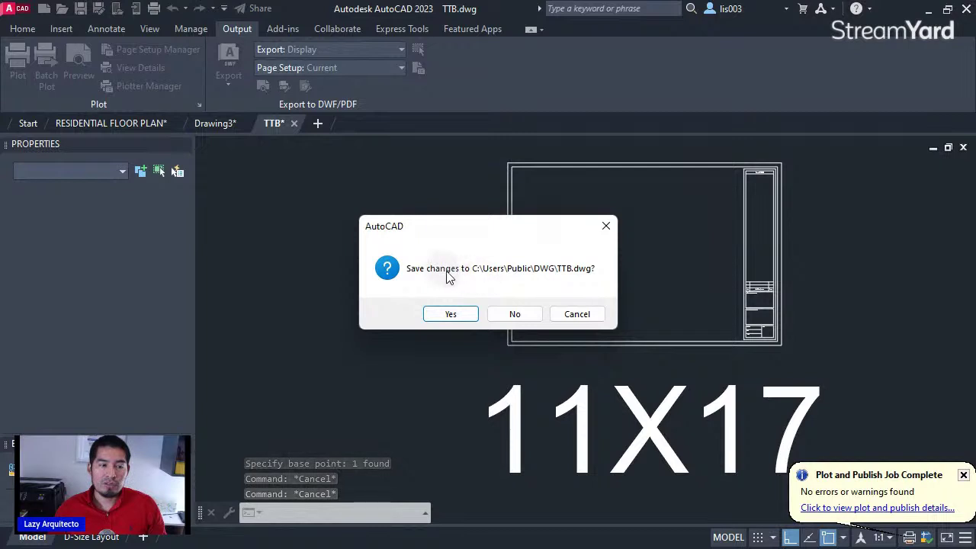
{"action": "left_click", "coordinate": [514, 315]}
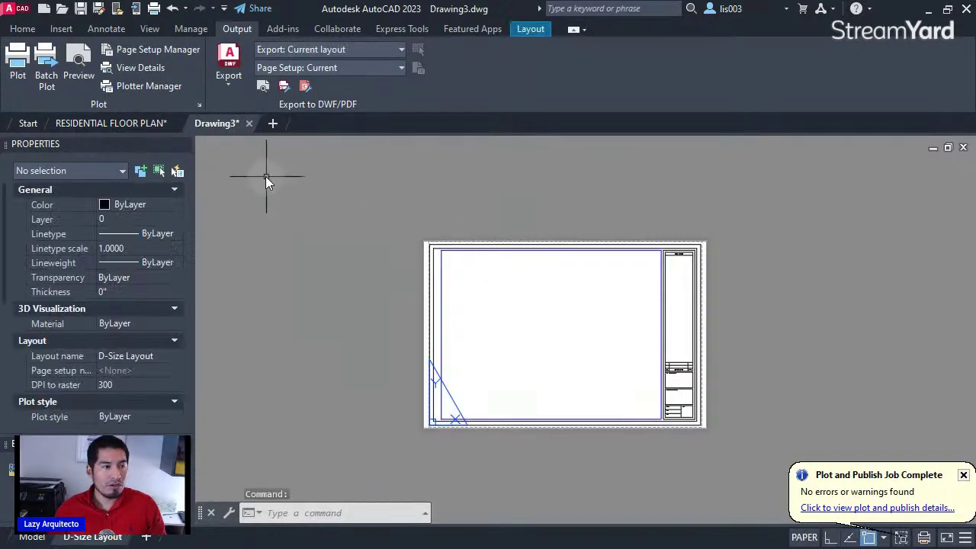
{"action": "left_click", "coordinate": [249, 126]}
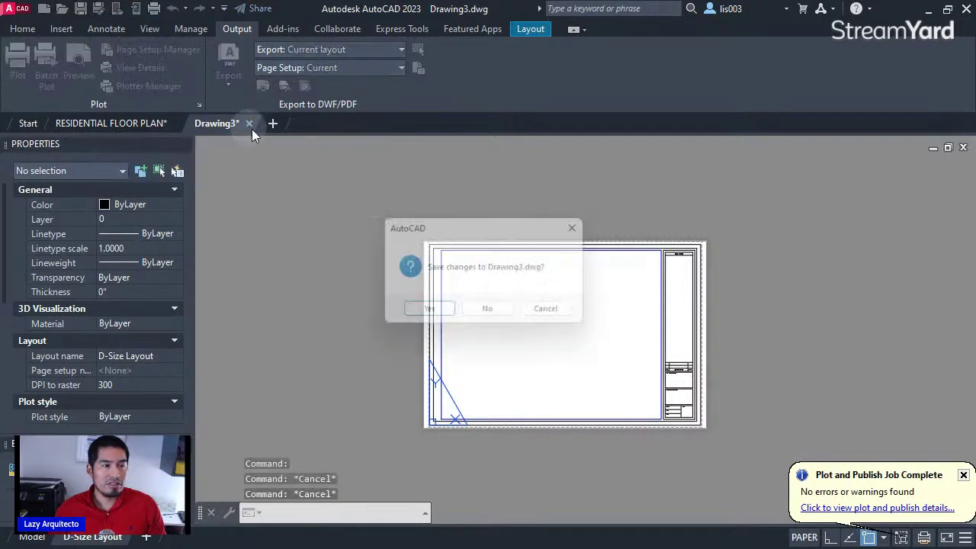
{"action": "left_click", "coordinate": [492, 314]}
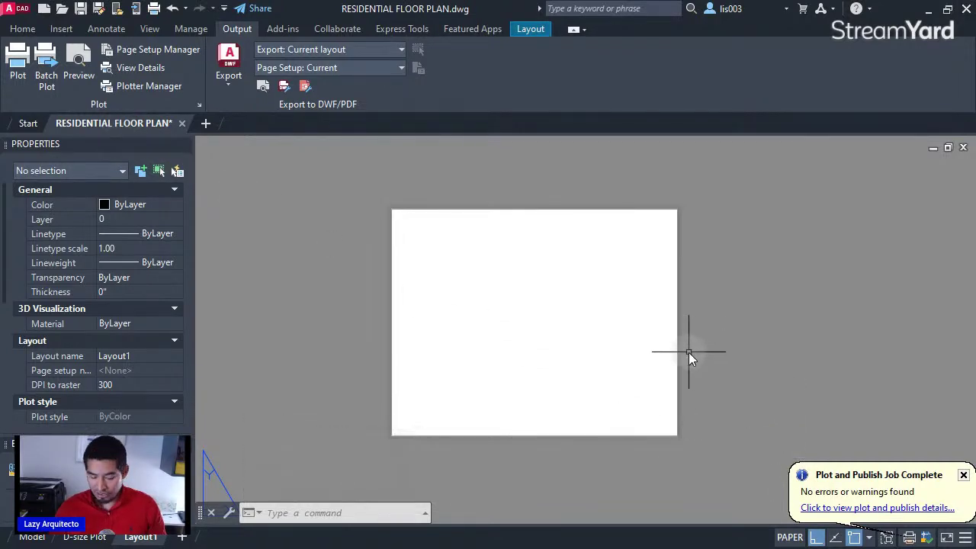
- Paste the copied title block into Layout1 at insertion point 0,0 and check its size against the sheet
{"action": "key", "text": "ctrl+v"}
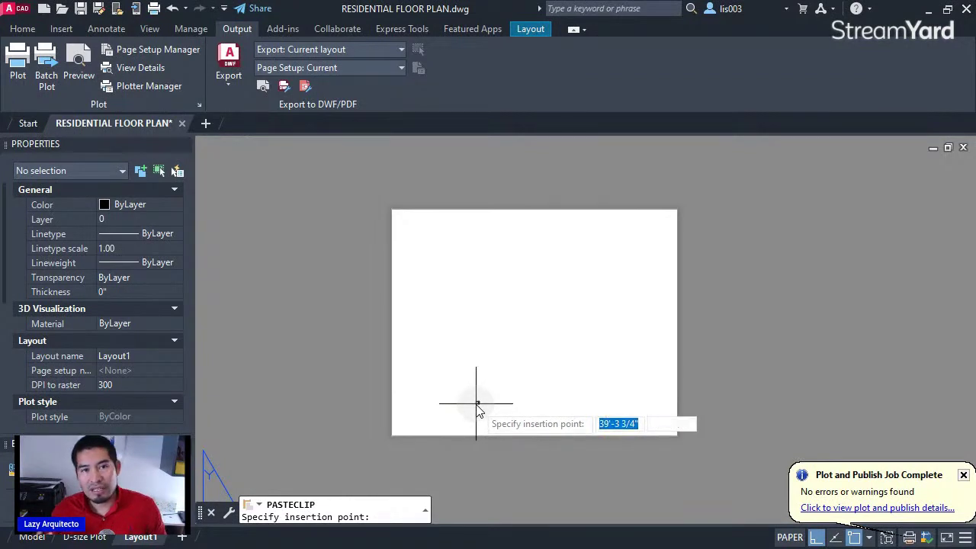
{"action": "type", "text": "0,0"}
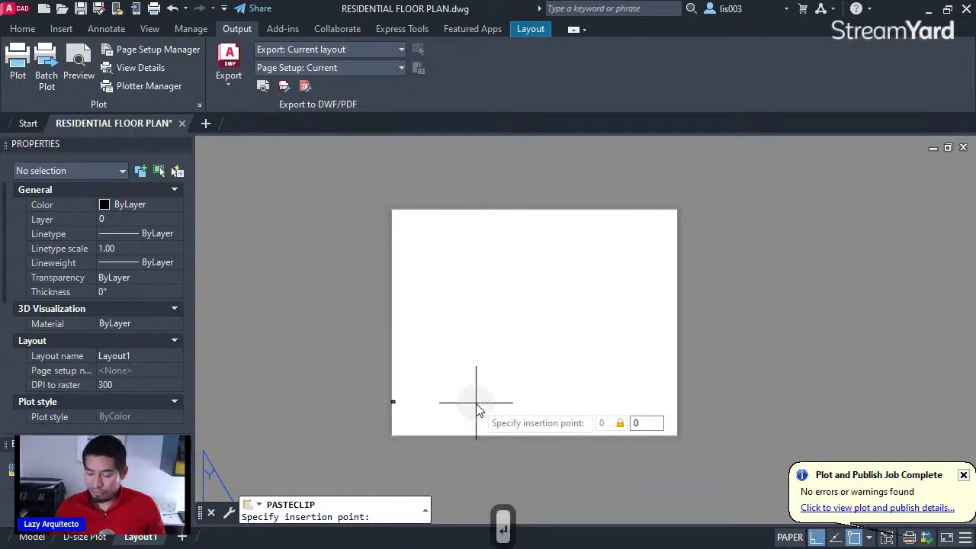
{"action": "key", "text": "Return"}
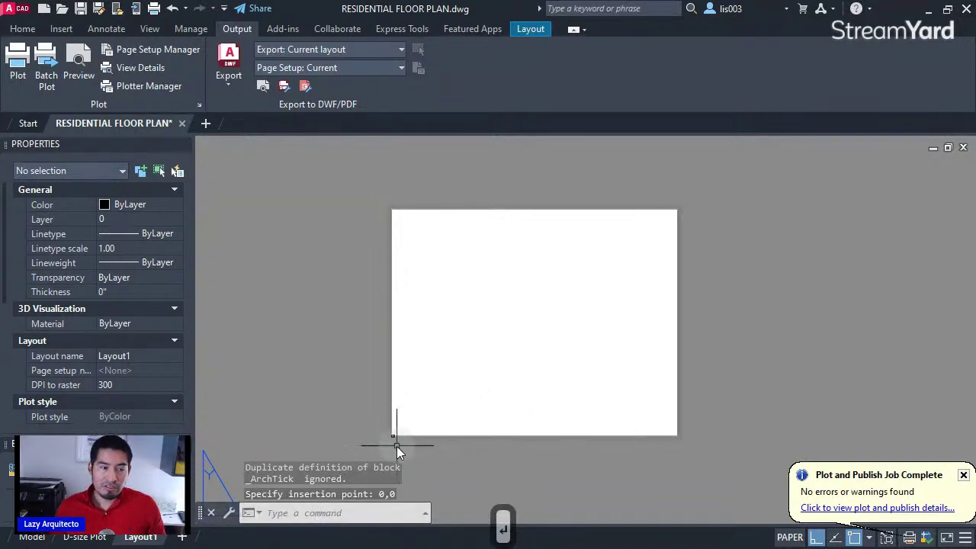
{"action": "scroll", "coordinate": [389, 444], "scroll_direction": "up", "scroll_amount": 3}
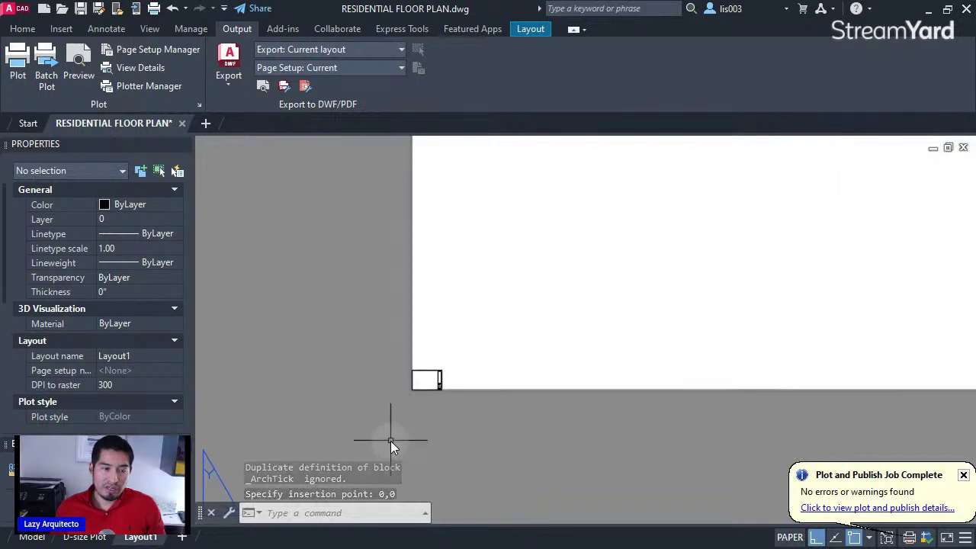
{"action": "scroll", "coordinate": [463, 362], "scroll_direction": "up", "scroll_amount": 4}
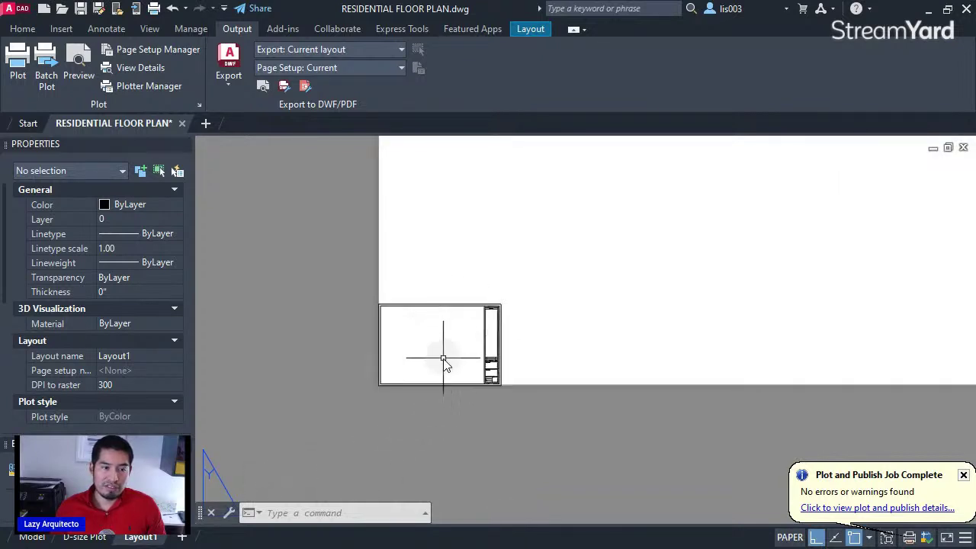
{"action": "scroll", "coordinate": [445, 360], "scroll_direction": "down", "scroll_amount": 4}
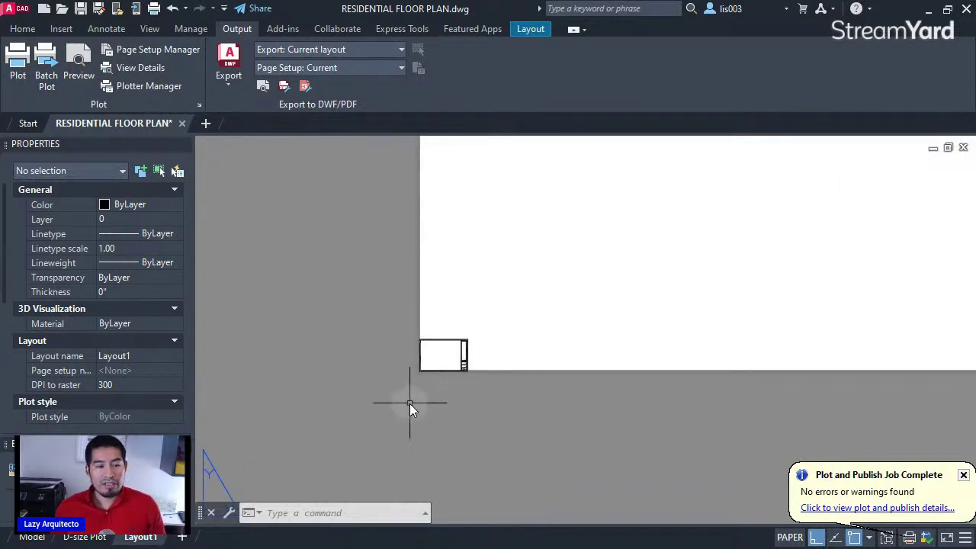
- Modify Layout1's page setup to use the WF-3640 Series(Network) printer with 11 x 17 in paper
{"action": "scroll", "coordinate": [425, 406], "scroll_direction": "down", "scroll_amount": 4}
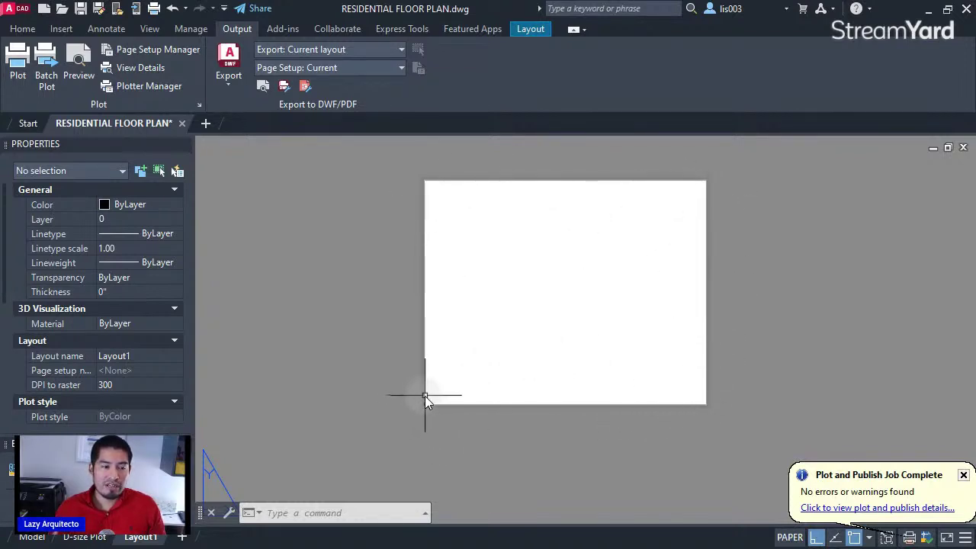
{"action": "scroll", "coordinate": [425, 396], "scroll_direction": "up", "scroll_amount": 3}
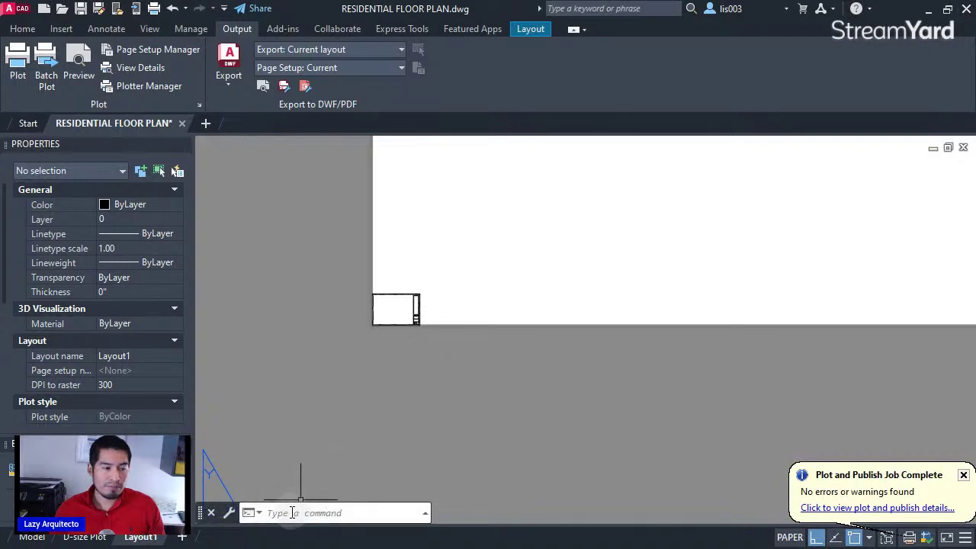
{"action": "right_click", "coordinate": [147, 538]}
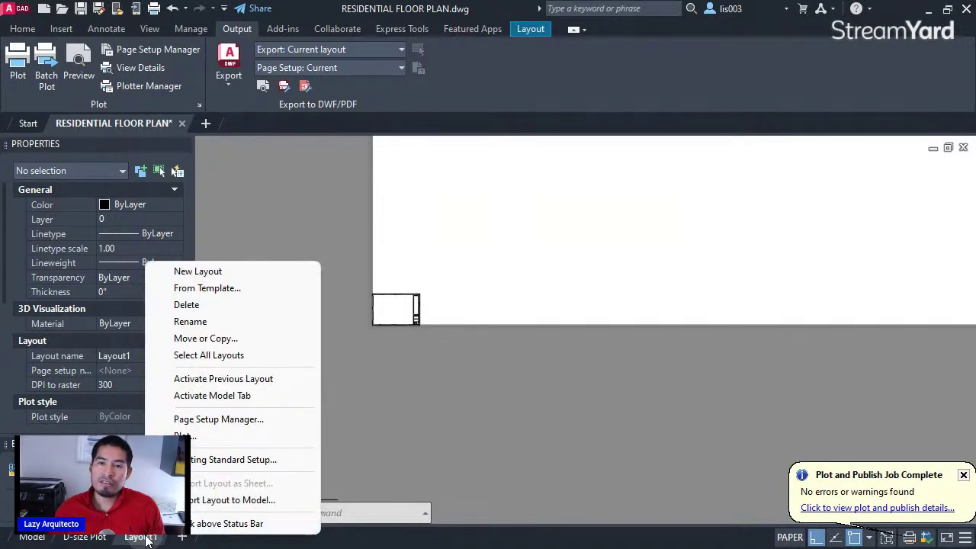
{"action": "left_click", "coordinate": [217, 421]}
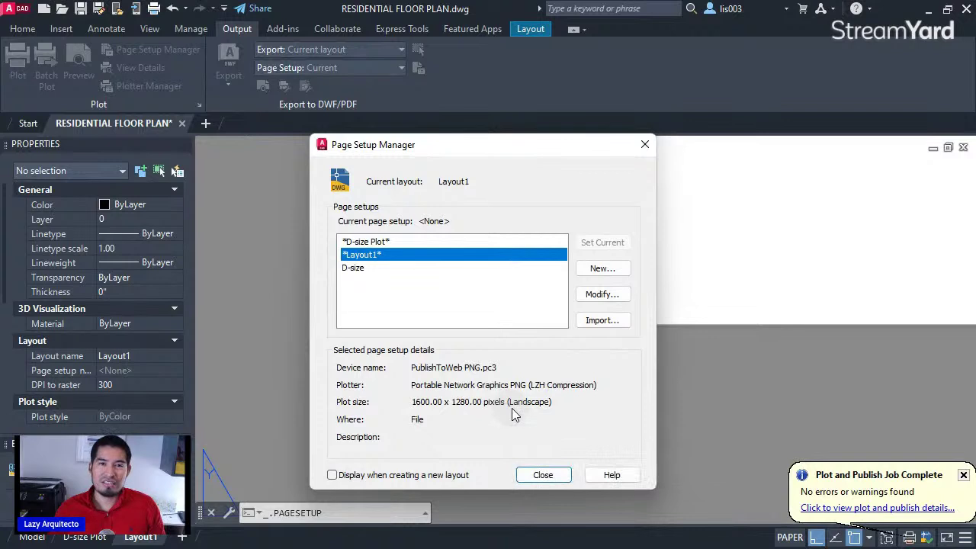
{"action": "left_click", "coordinate": [600, 298]}
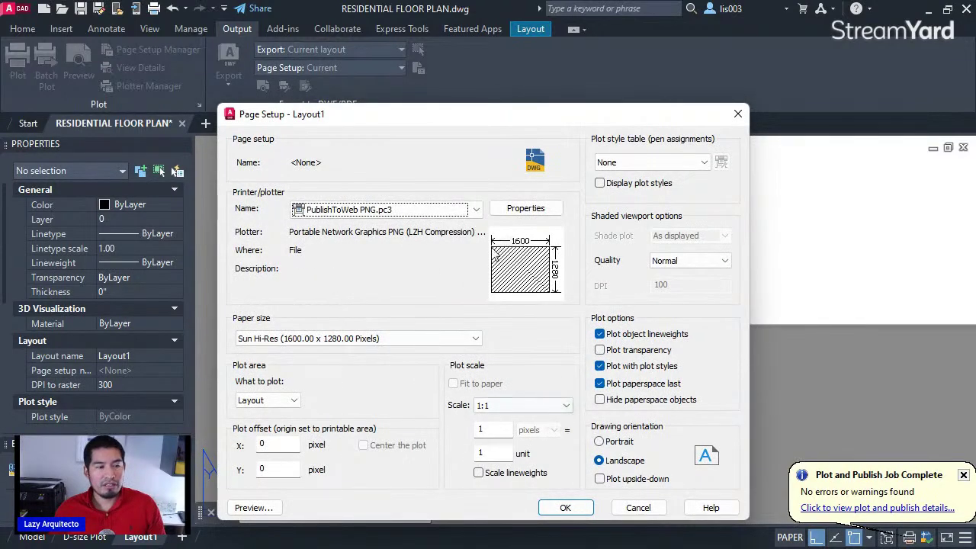
{"action": "left_click", "coordinate": [339, 209]}
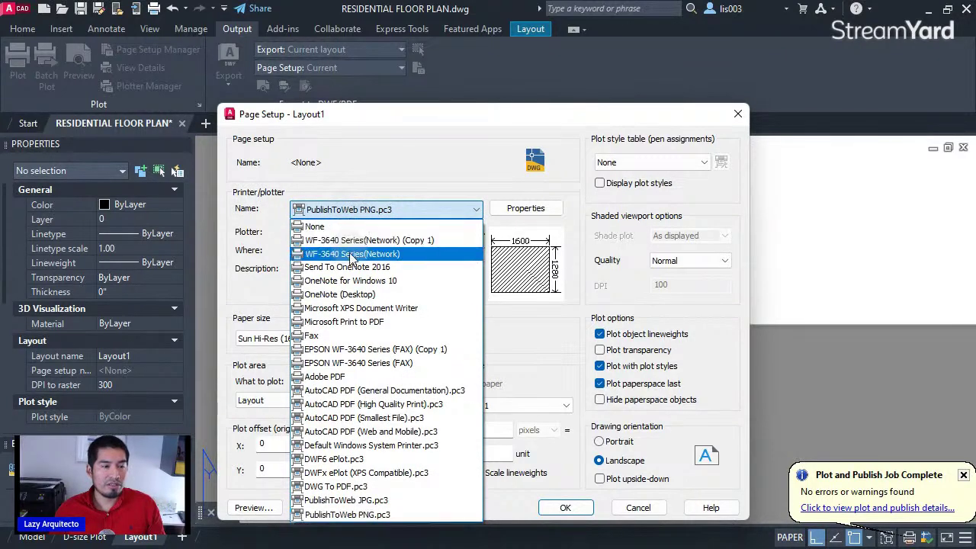
{"action": "left_click", "coordinate": [352, 257]}
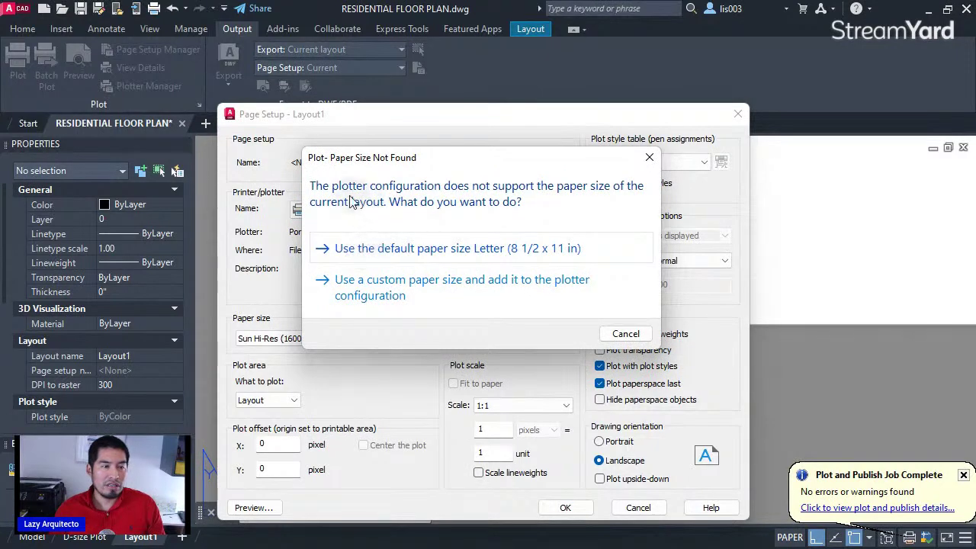
{"action": "left_click", "coordinate": [412, 249]}
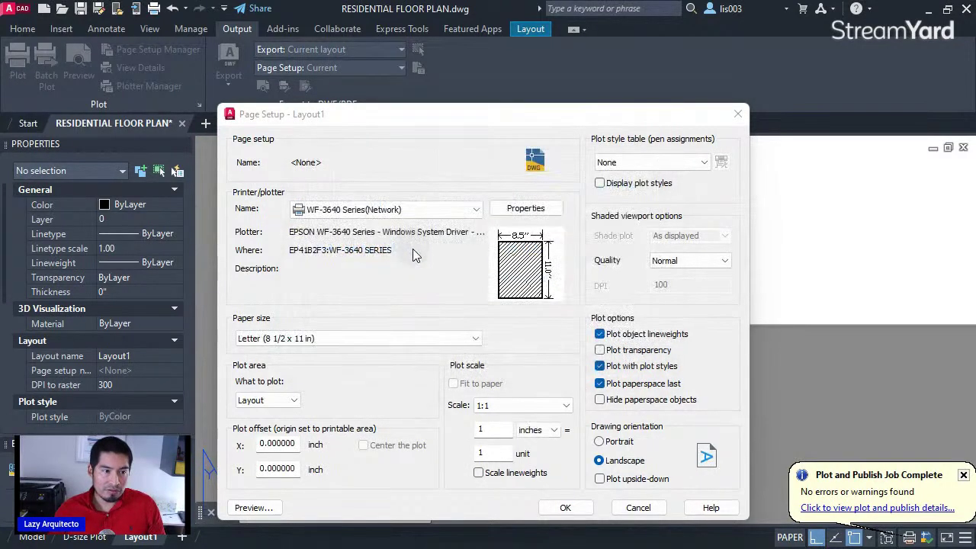
{"action": "left_click", "coordinate": [282, 341]}
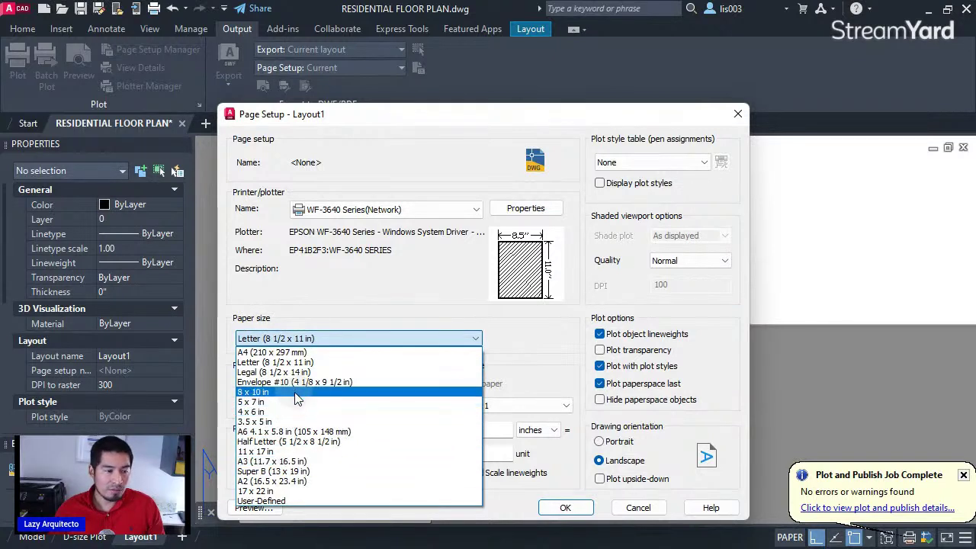
{"action": "left_click", "coordinate": [307, 451]}
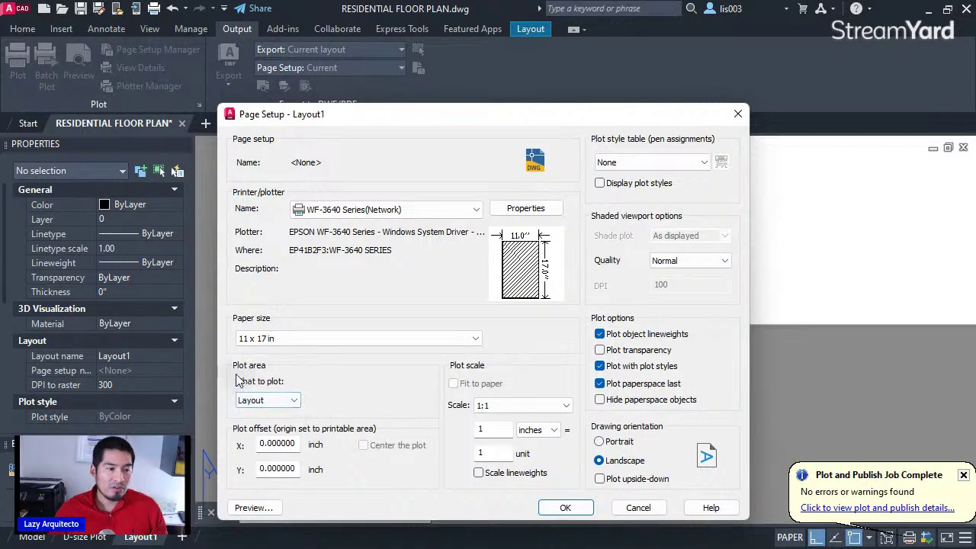
- Set Layout1's plot area to Extents, center the plot, enable scaled lineweights and assign the monochrome.ctb plot style table
{"action": "left_click", "coordinate": [289, 399]}
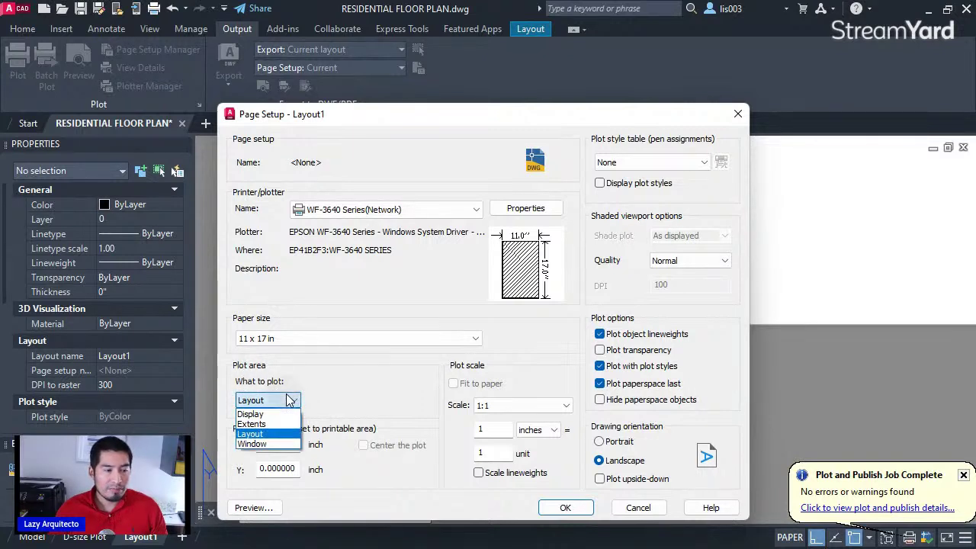
{"action": "left_click", "coordinate": [262, 424]}
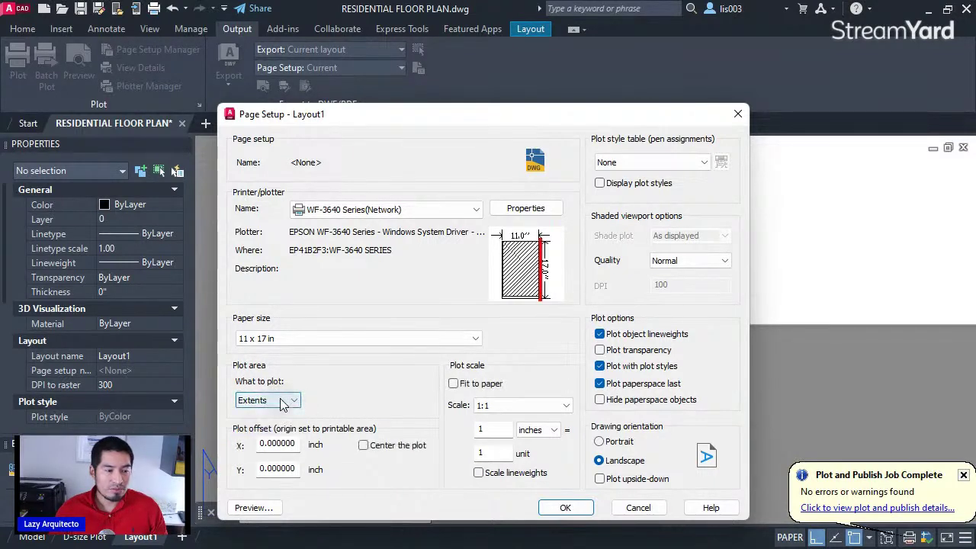
{"action": "left_click", "coordinate": [364, 447]}
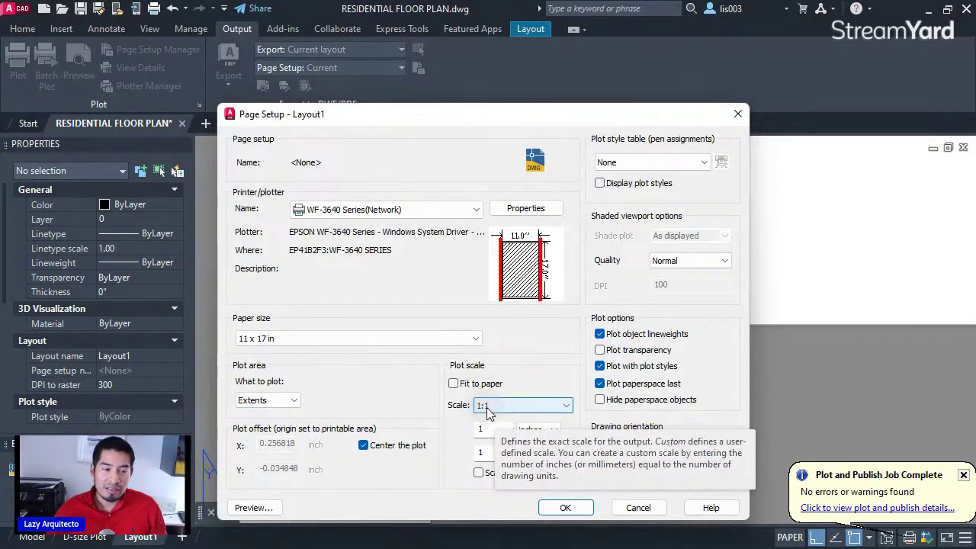
{"action": "left_click", "coordinate": [478, 473]}
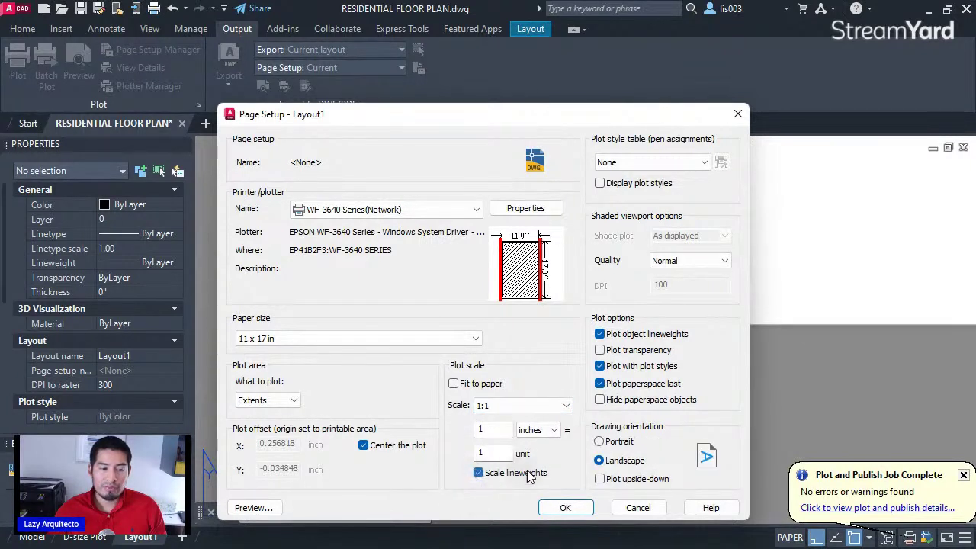
{"action": "left_click", "coordinate": [620, 166]}
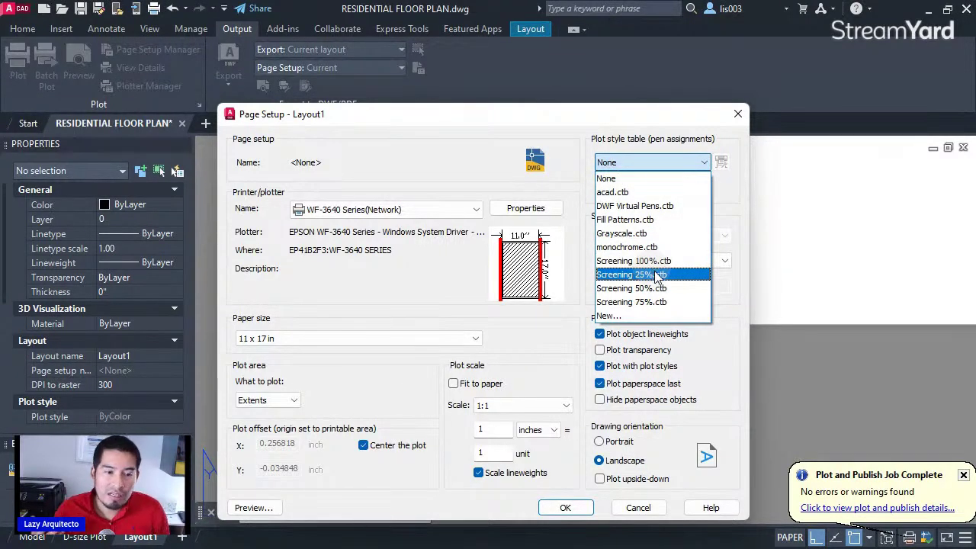
{"action": "left_click", "coordinate": [642, 251]}
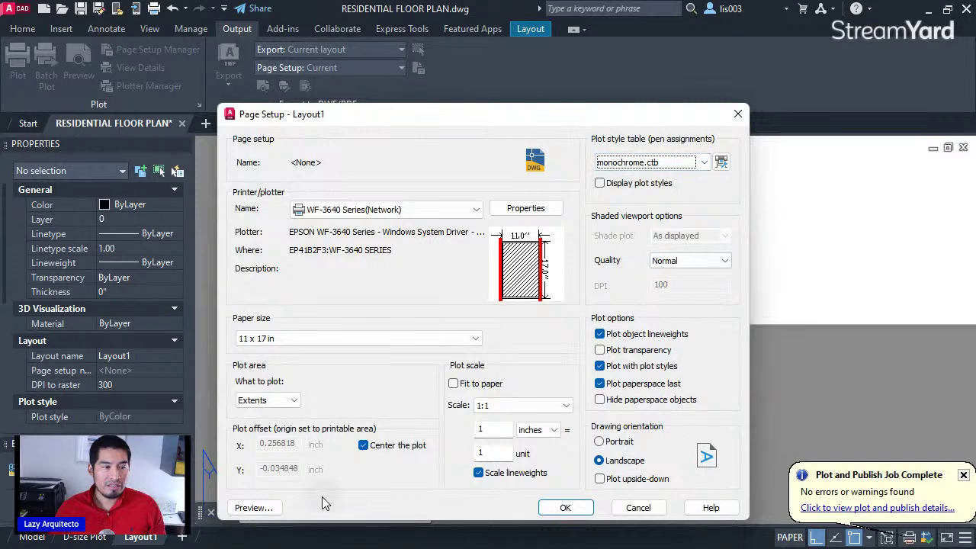
- Preview the Layout1 plot, accept the page setup changes and close the Page Setup Manager
{"action": "left_click", "coordinate": [267, 511]}
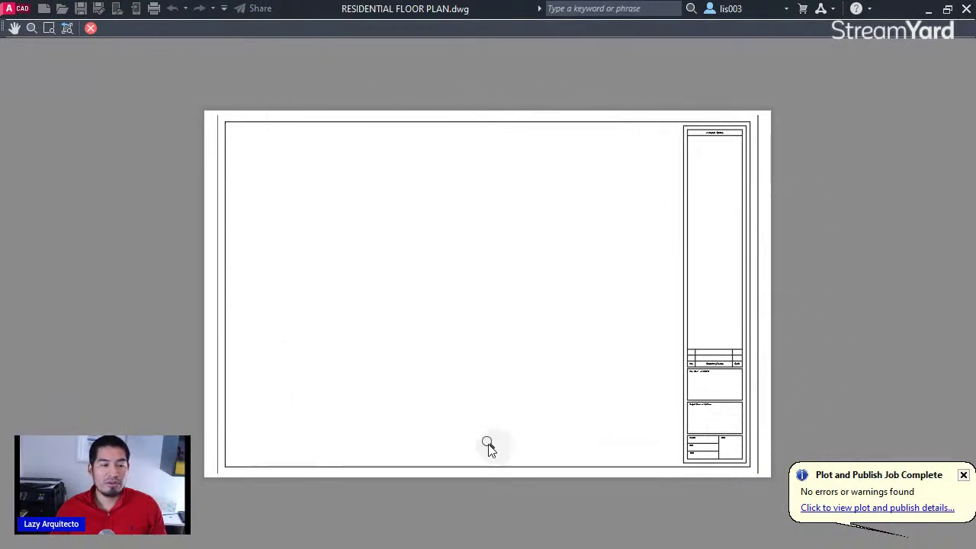
{"action": "left_click", "coordinate": [90, 29]}
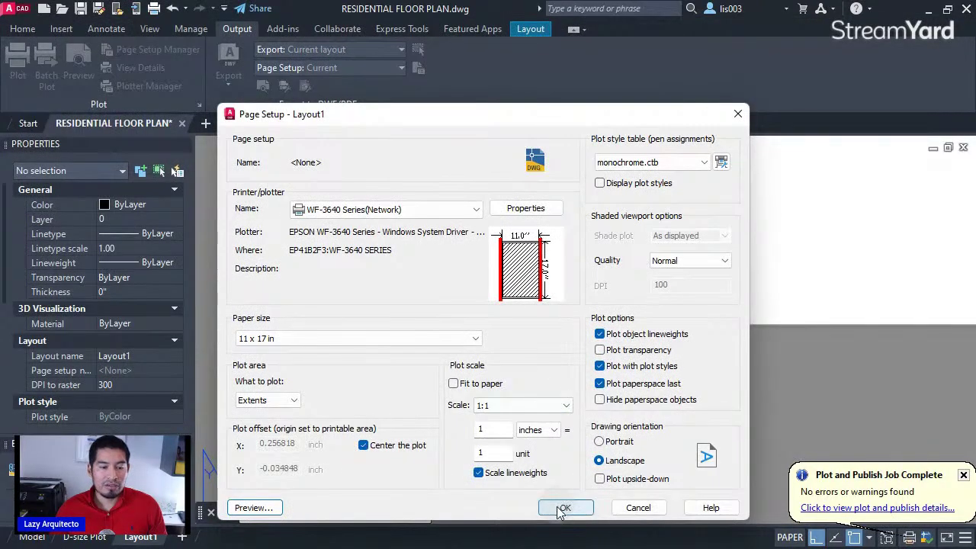
{"action": "left_click_drag", "start_coordinate": [581, 122], "coordinate": [380, 82]}
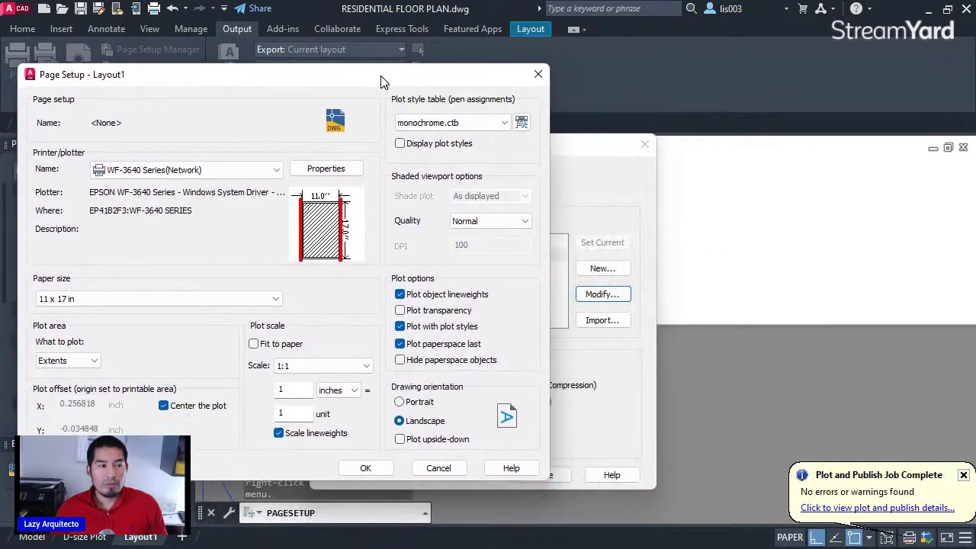
{"action": "left_click", "coordinate": [388, 467]}
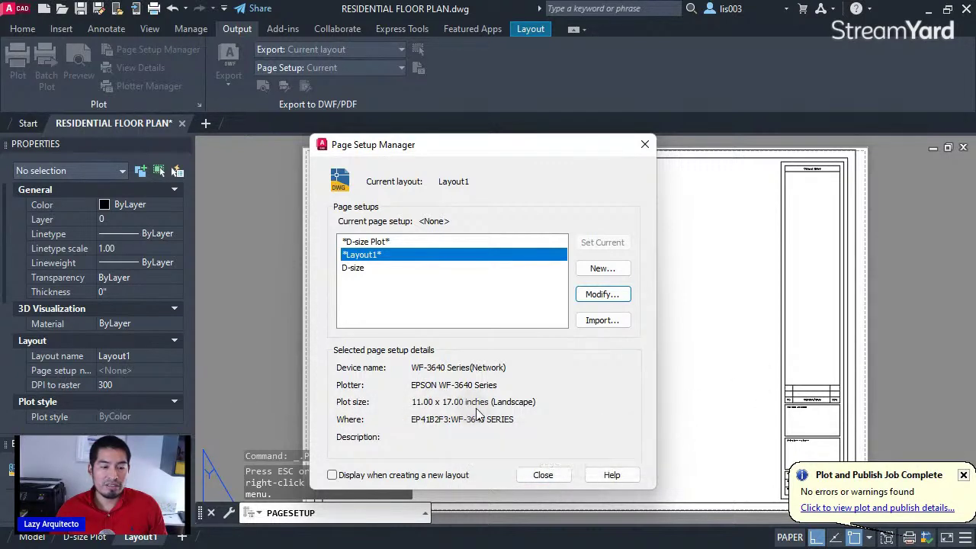
{"action": "left_click", "coordinate": [543, 475]}
- Create a rectangular viewport with MVIEW filling the open drawing area inside the border beside the title block
{"action": "scroll", "coordinate": [643, 333], "scroll_direction": "down", "scroll_amount": 2}
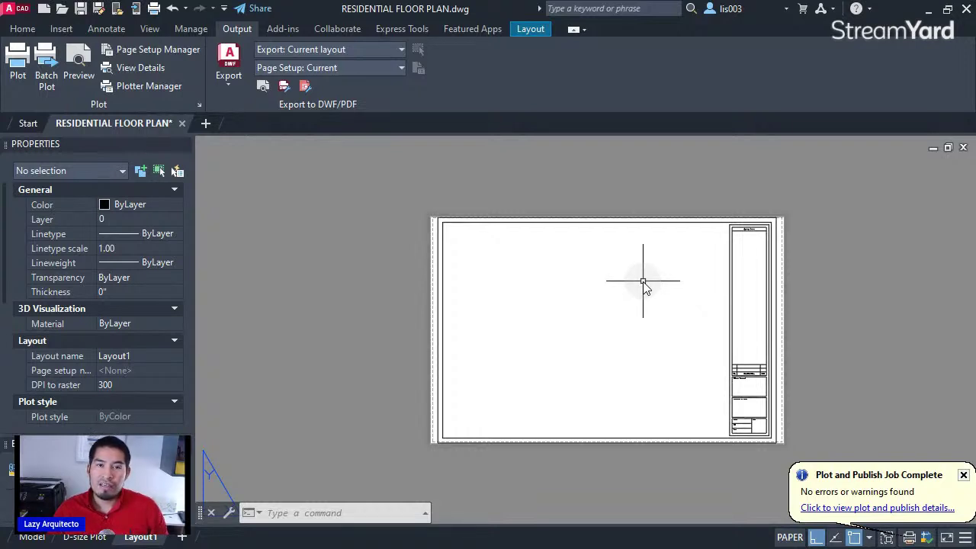
{"action": "middle_click_drag", "start_coordinate": [601, 319], "coordinate": [577, 320]}
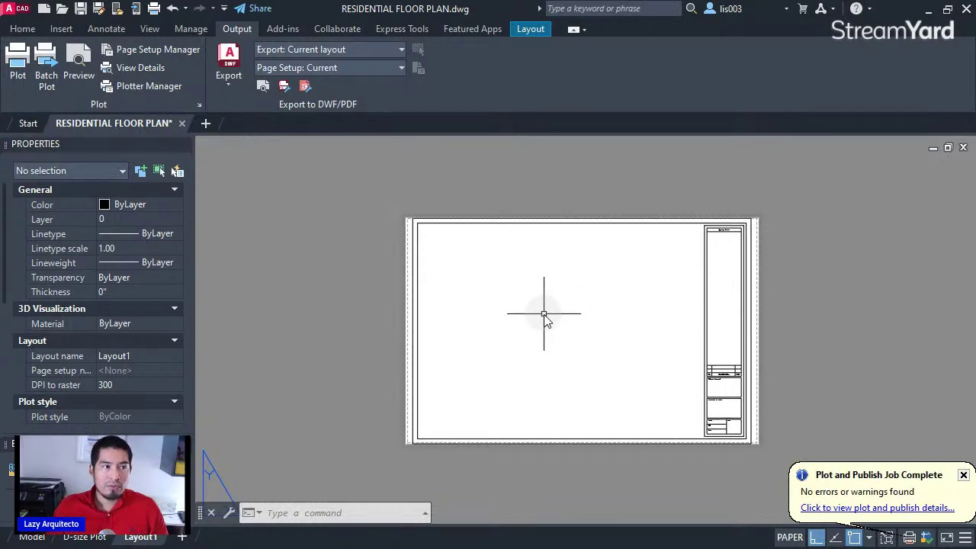
{"action": "type", "text": "mv"}
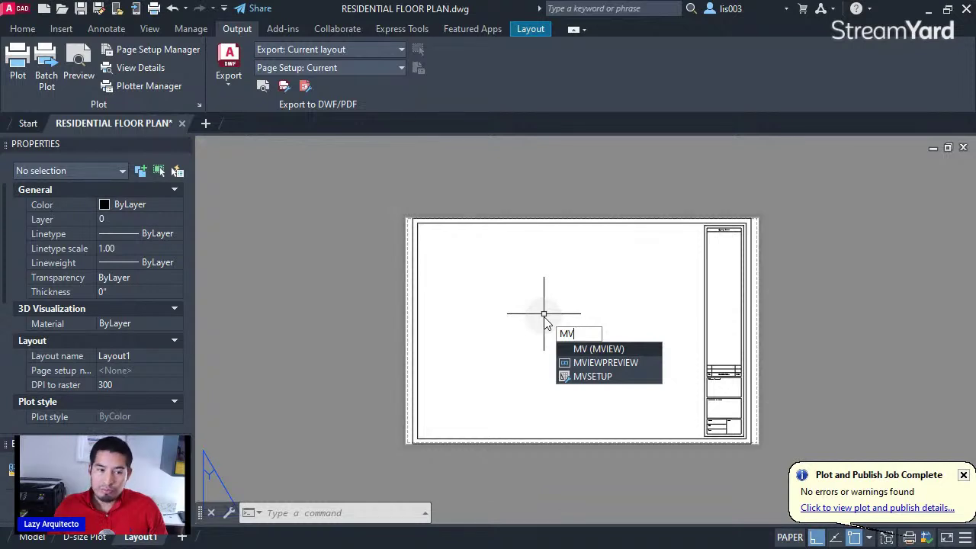
{"action": "key", "text": "Return"}
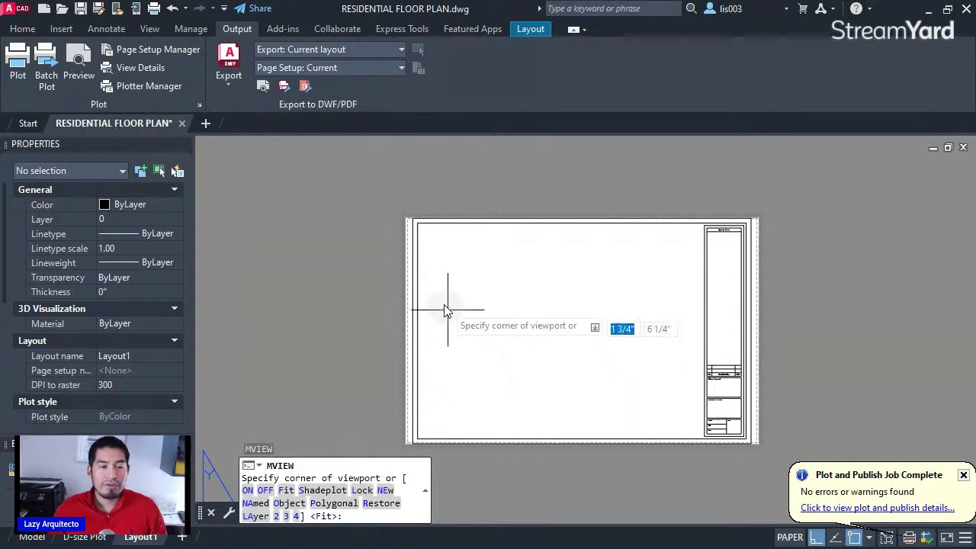
{"action": "left_click", "coordinate": [418, 225]}
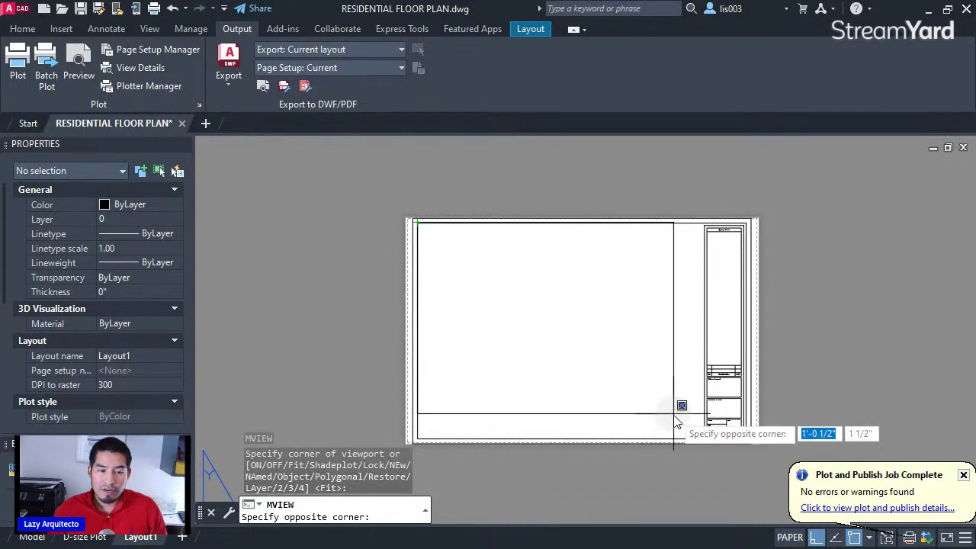
{"action": "scroll", "coordinate": [683, 435], "scroll_direction": "up", "scroll_amount": 2}
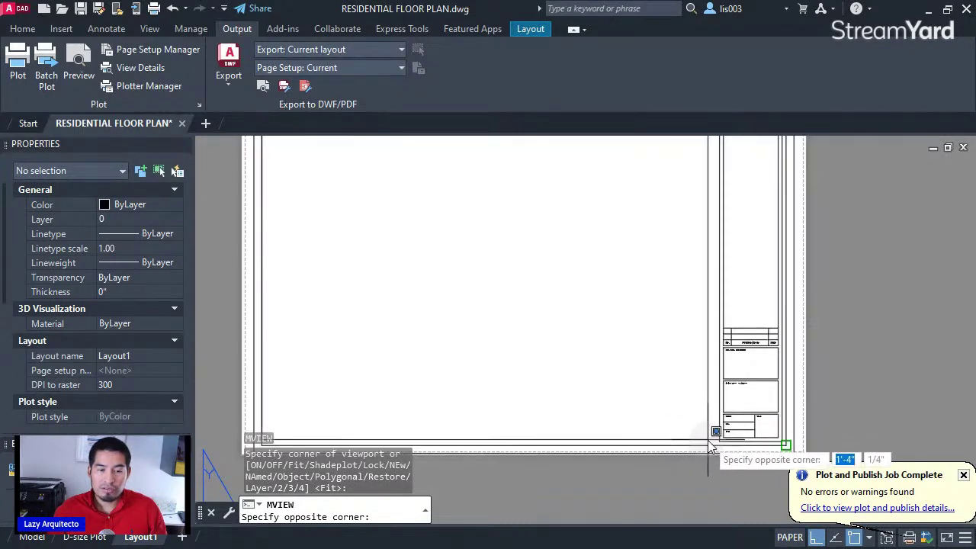
{"action": "left_click", "coordinate": [714, 441]}
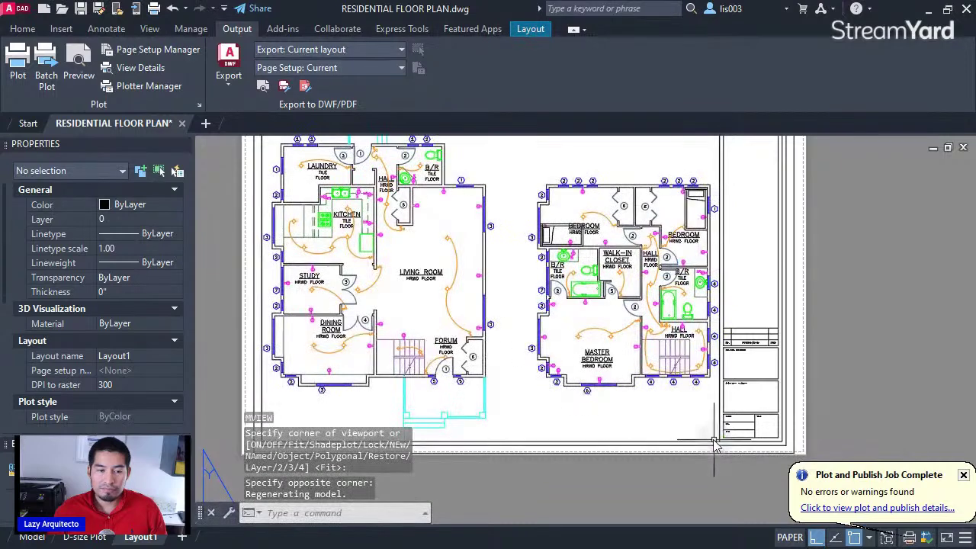
- Select the new viewport's frame to examine its boundary on the sheet, then clear the selection
{"action": "scroll", "coordinate": [702, 442], "scroll_direction": "down", "scroll_amount": 2}
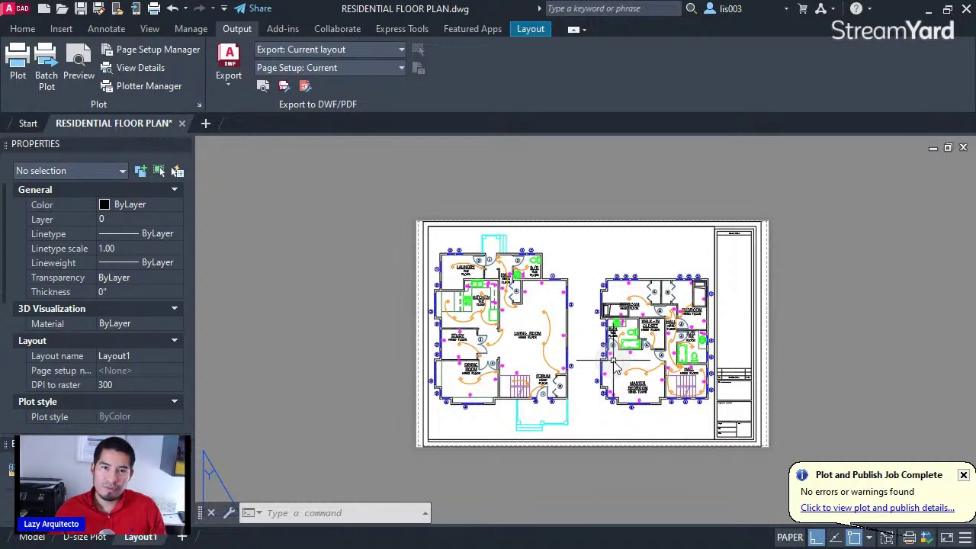
{"action": "middle_click_drag", "start_coordinate": [614, 360], "coordinate": [571, 349]}
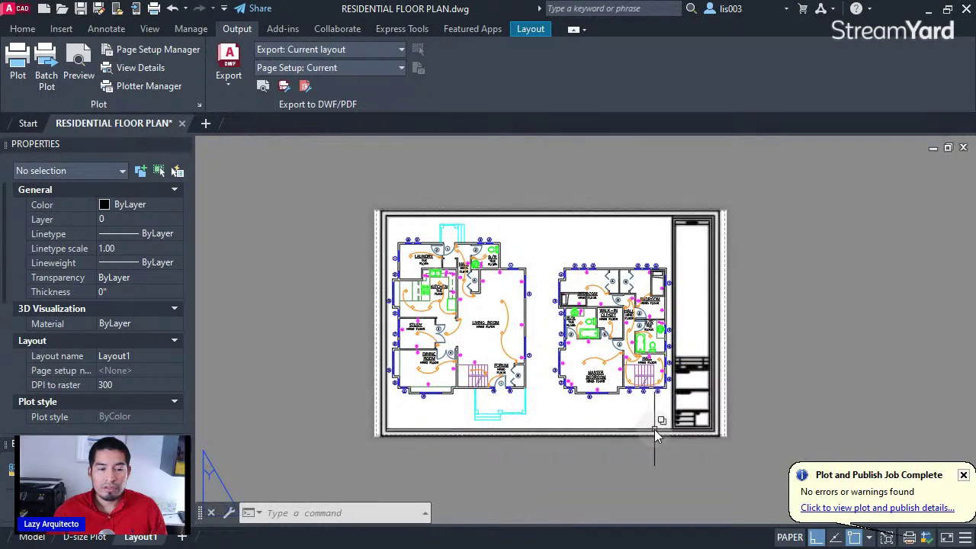
{"action": "scroll", "coordinate": [655, 425], "scroll_direction": "up", "scroll_amount": 2}
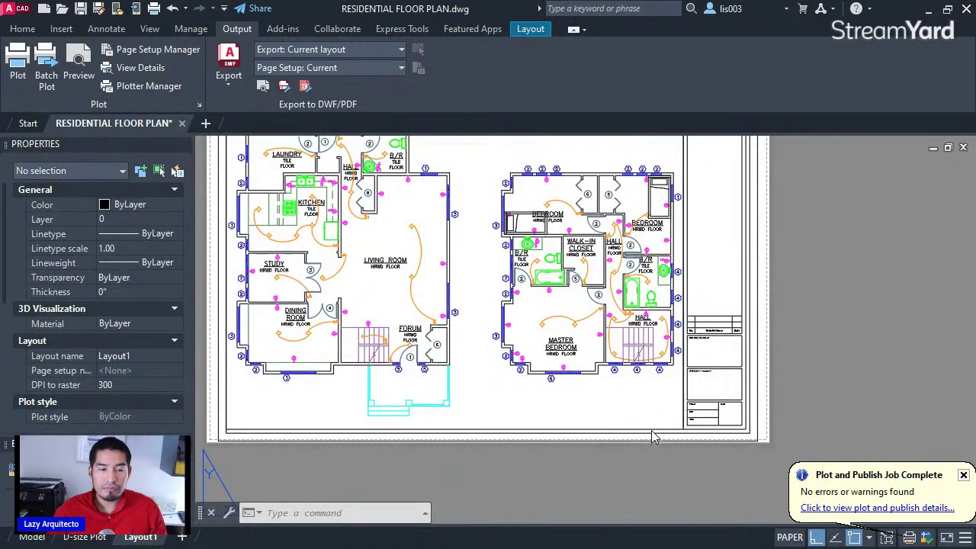
{"action": "left_click", "coordinate": [648, 432]}
{"action": "scroll", "coordinate": [581, 393], "scroll_direction": "down", "scroll_amount": 2}
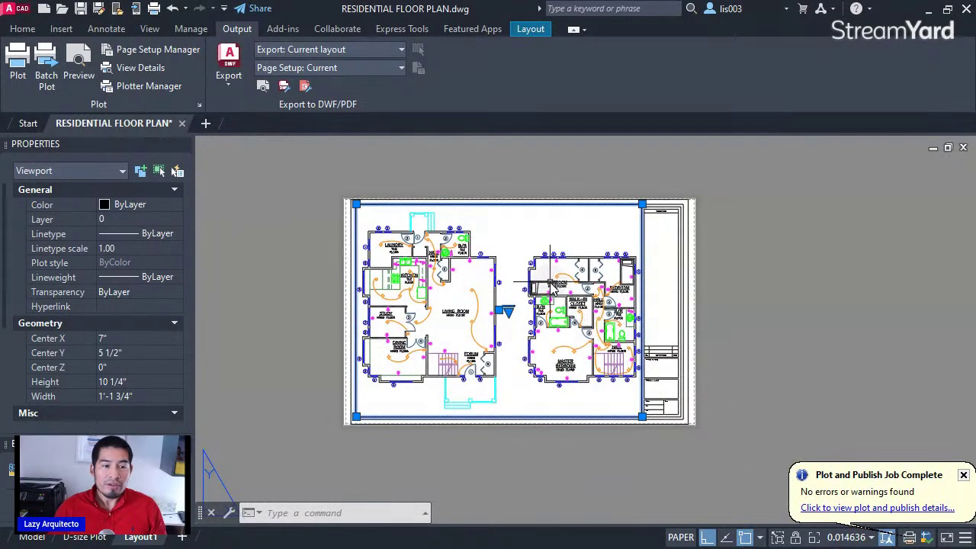
{"action": "key", "text": "Escape"}
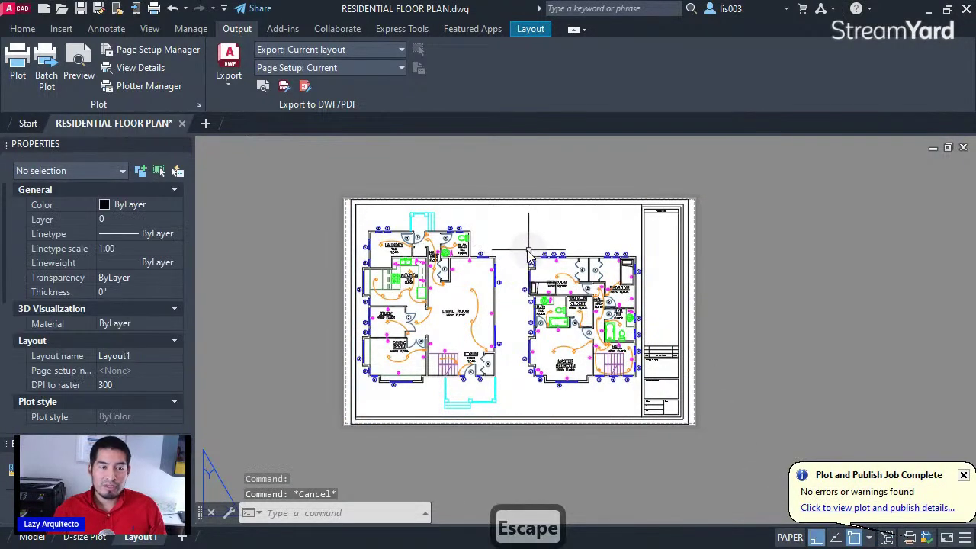
- Activate the floor plan viewport and set its scale to 3/16" = 1'-0"
{"action": "double_click", "coordinate": [515, 305]}
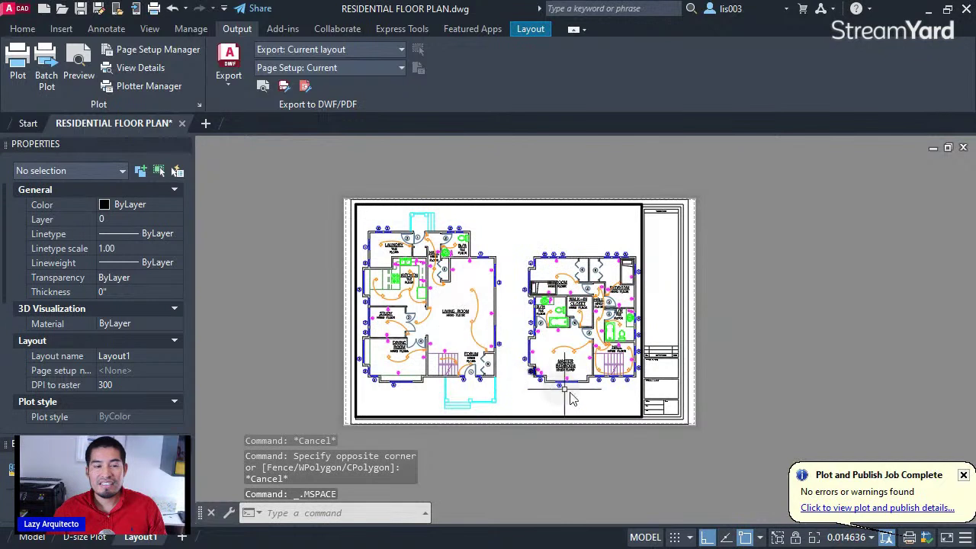
{"action": "left_click", "coordinate": [839, 540]}
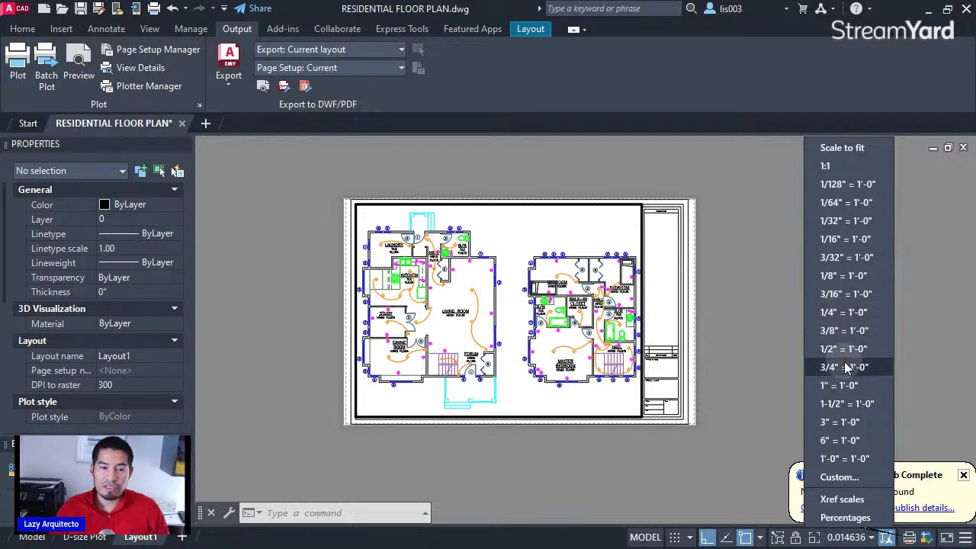
{"action": "left_click", "coordinate": [833, 299]}
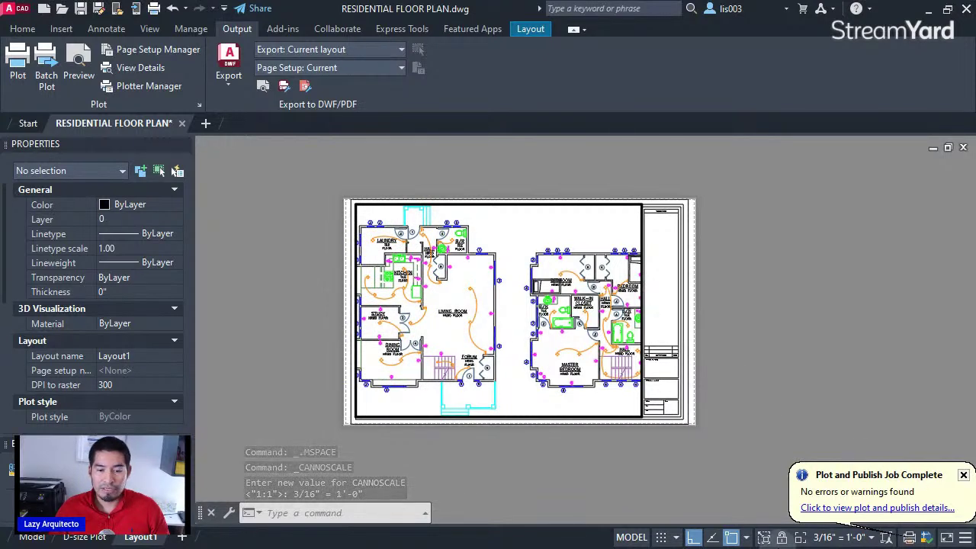
- Set the floor plan viewport to a locked scale of 1/8" = 1'-0" and return to paper space
{"action": "left_click", "coordinate": [831, 539]}
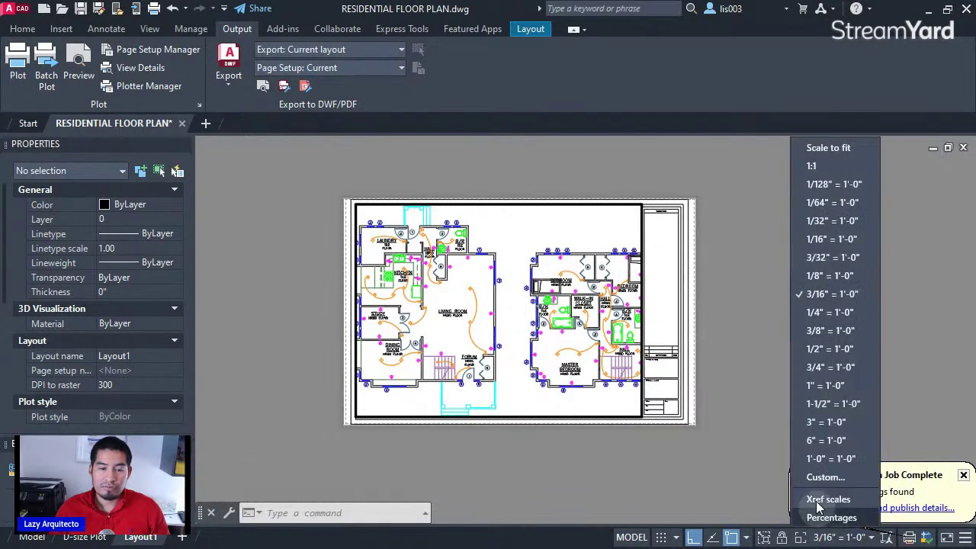
{"action": "left_click", "coordinate": [815, 280]}
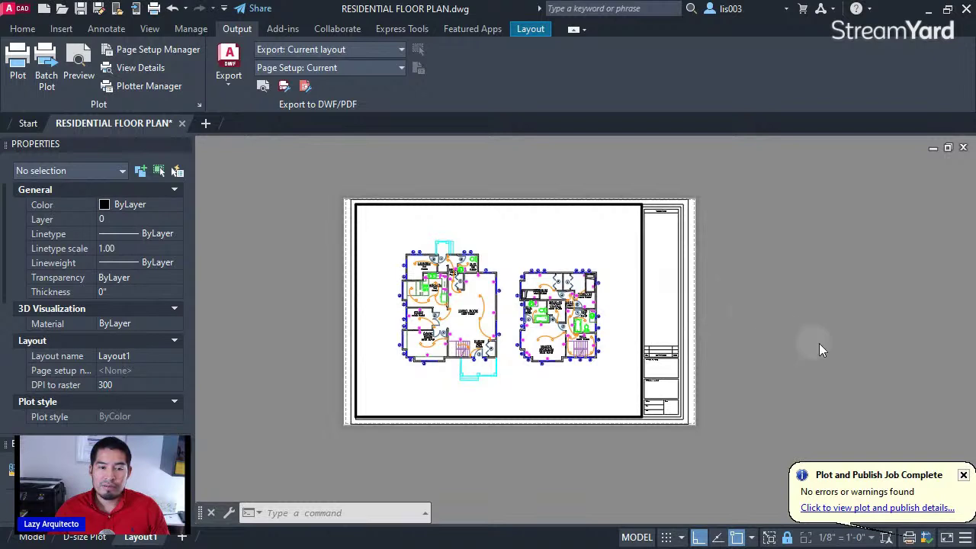
{"action": "double_click", "coordinate": [763, 308]}
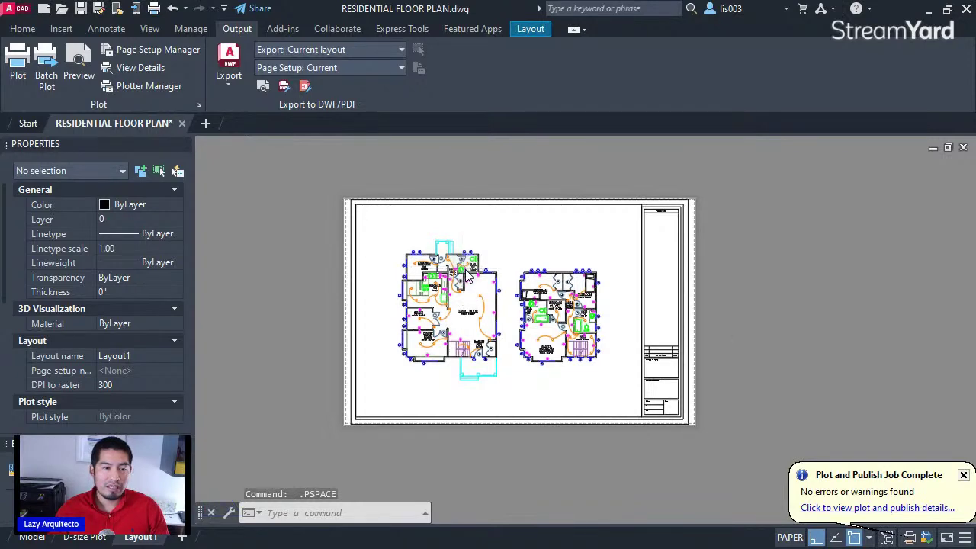
- Preview the Layout1 plot on 11 x 17 in paper with the monochrome.ctb plot style, and print it from the preview
{"action": "scroll", "coordinate": [468, 269], "scroll_direction": "up", "scroll_amount": 2}
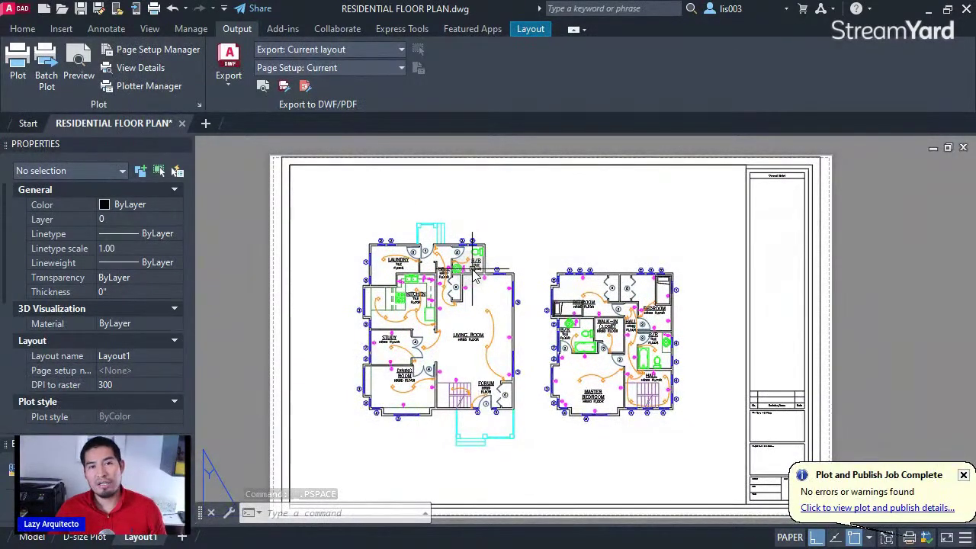
{"action": "key", "text": "ctrl+p"}
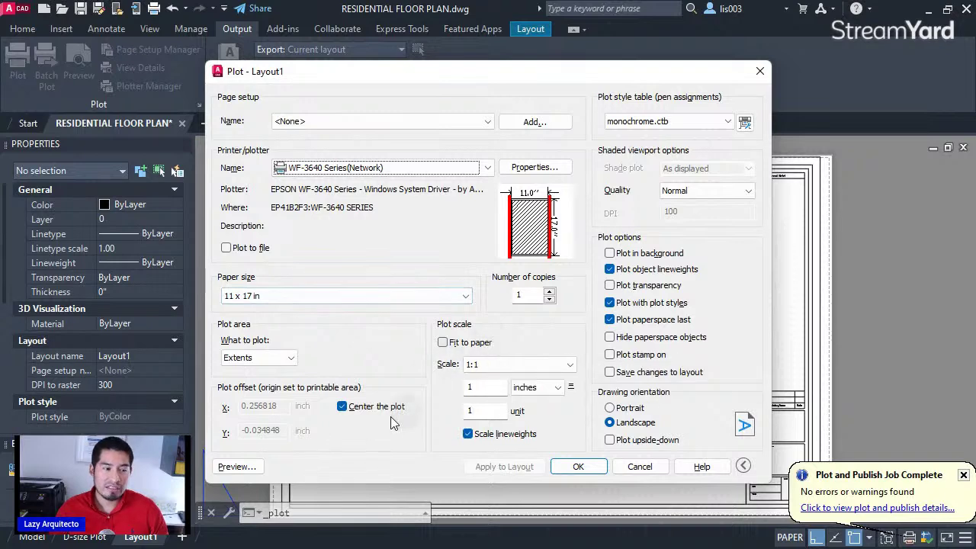
{"action": "left_click", "coordinate": [221, 468]}
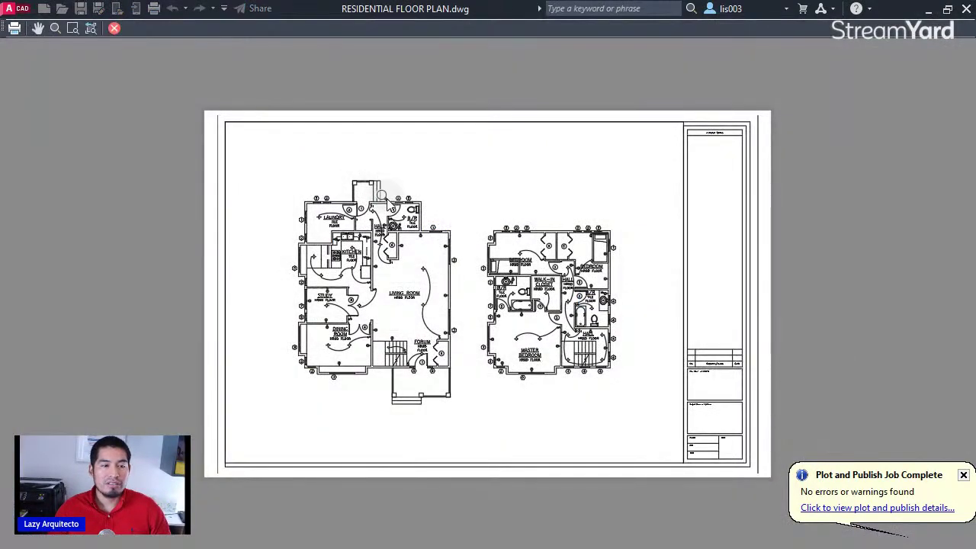
{"action": "scroll", "coordinate": [397, 175], "scroll_direction": "up", "scroll_amount": 1}
{"action": "scroll", "coordinate": [428, 177], "scroll_direction": "down", "scroll_amount": 1}
{"action": "scroll", "coordinate": [427, 177], "scroll_direction": "up", "scroll_amount": 1}
{"action": "scroll", "coordinate": [305, 141], "scroll_direction": "down", "scroll_amount": 1}
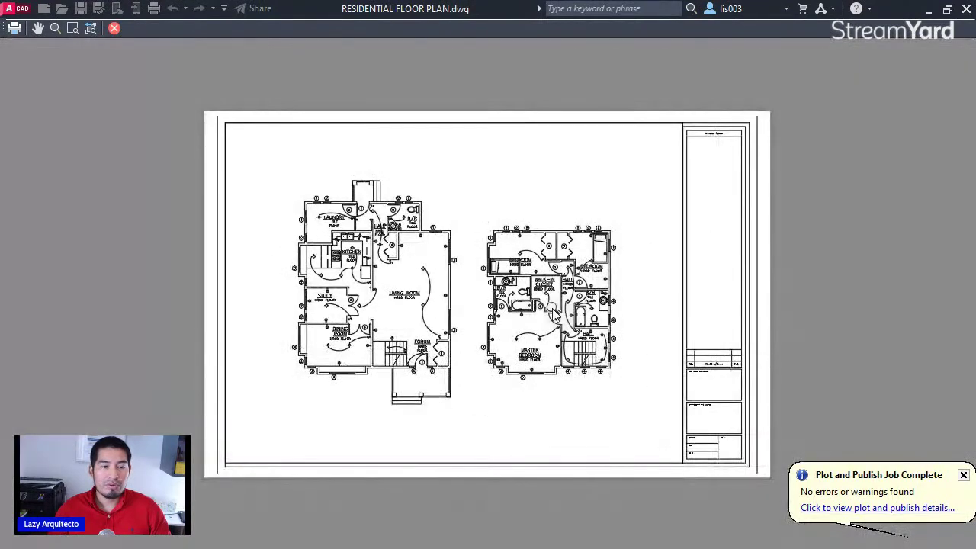
{"action": "left_click", "coordinate": [15, 29]}
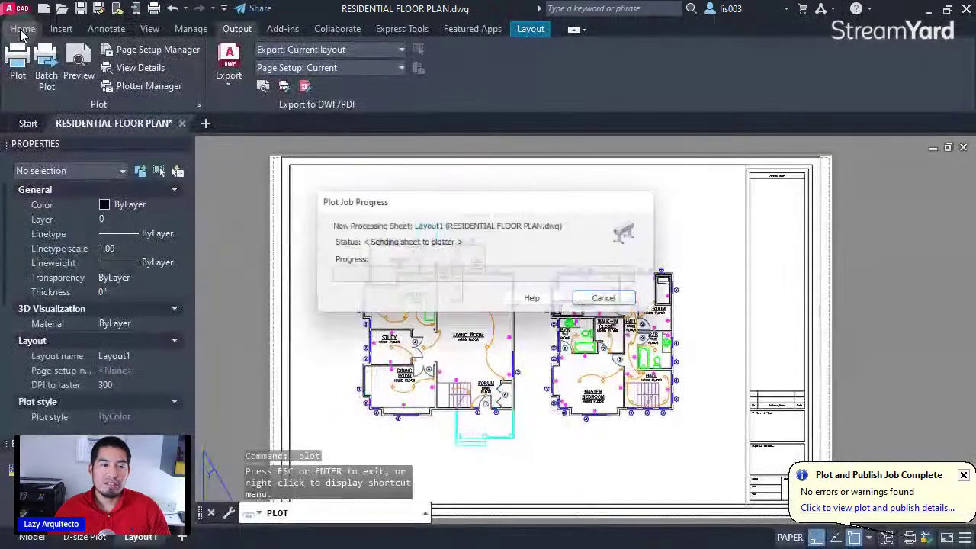